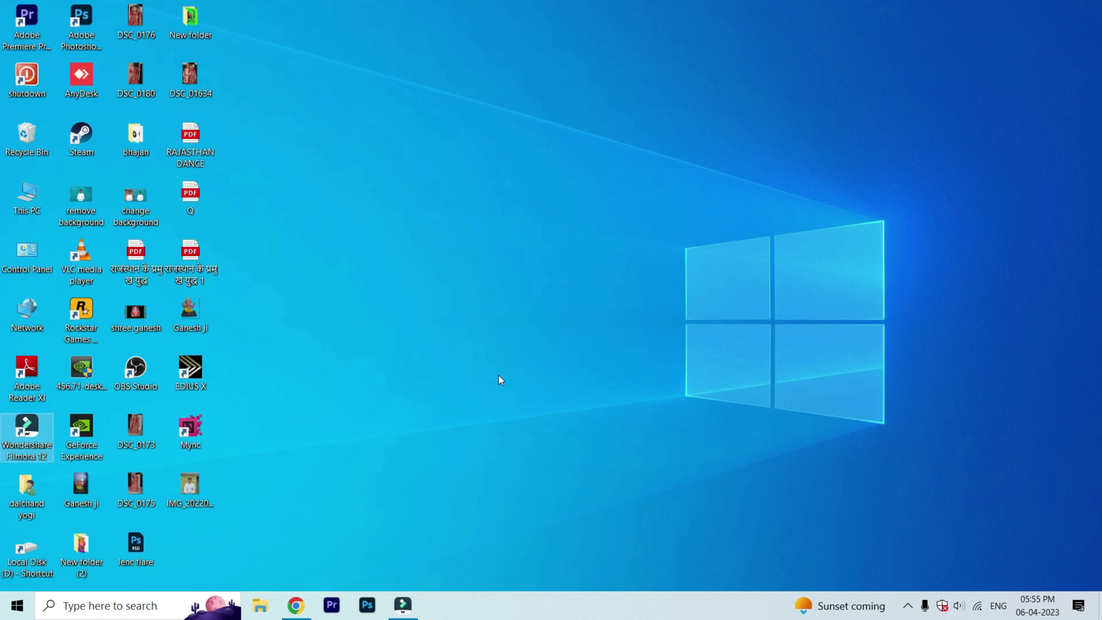
- Launch Chrome, search for 'cut' and open Cutout.Pro's Passport Photo Maker page
{"action": "left_click", "coordinate": [296, 606]}
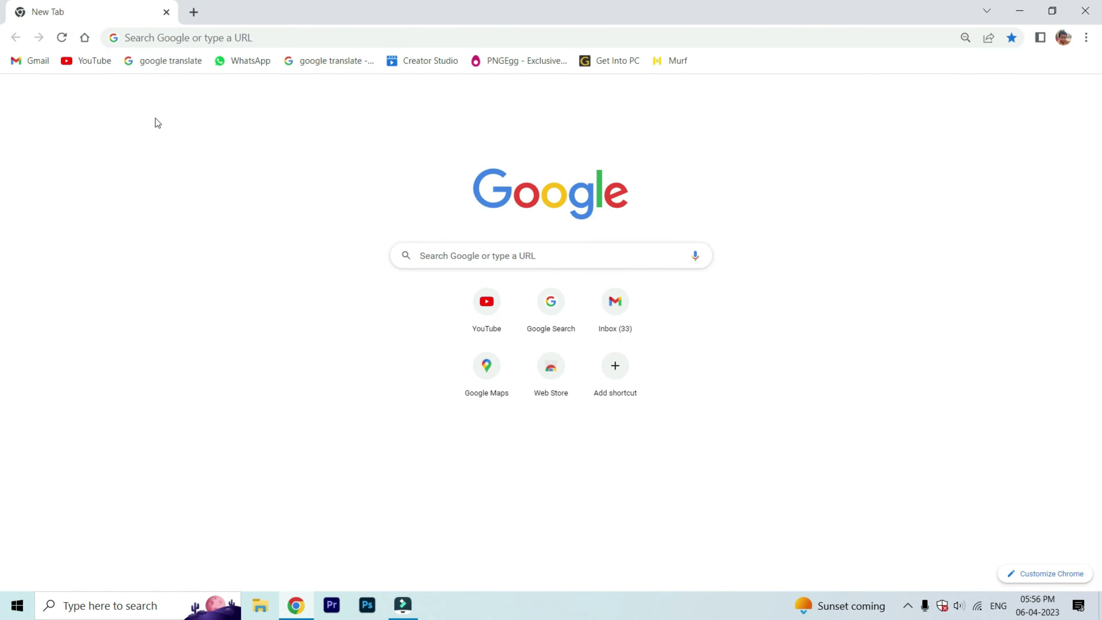
{"action": "left_click", "coordinate": [208, 38]}
{"action": "type", "text": "c"}
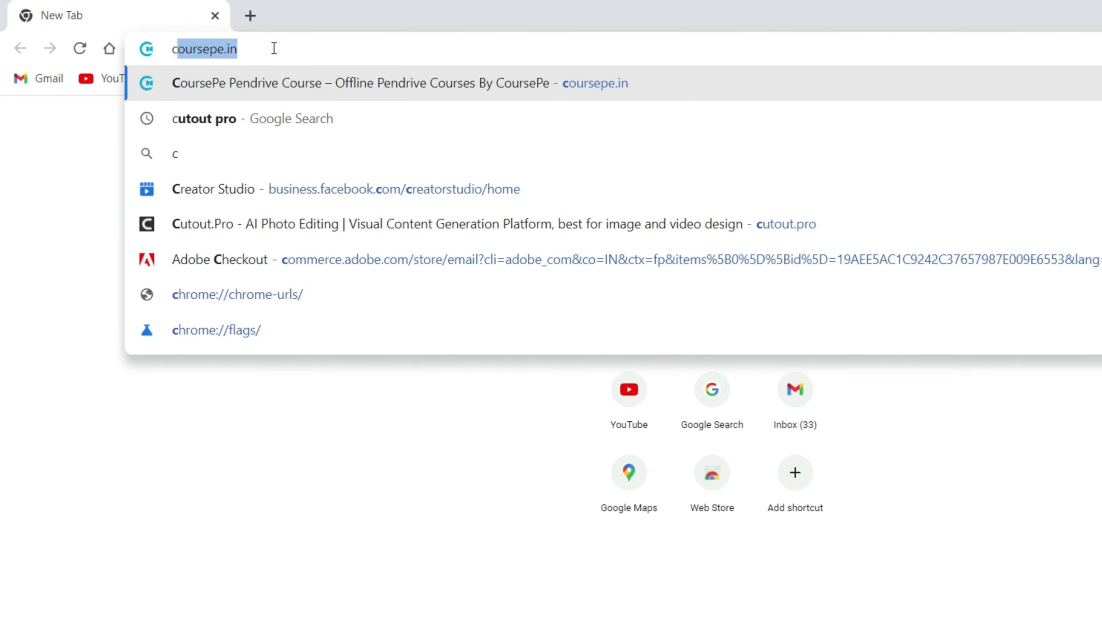
{"action": "type", "text": "ut"}
{"action": "key", "text": "Return"}
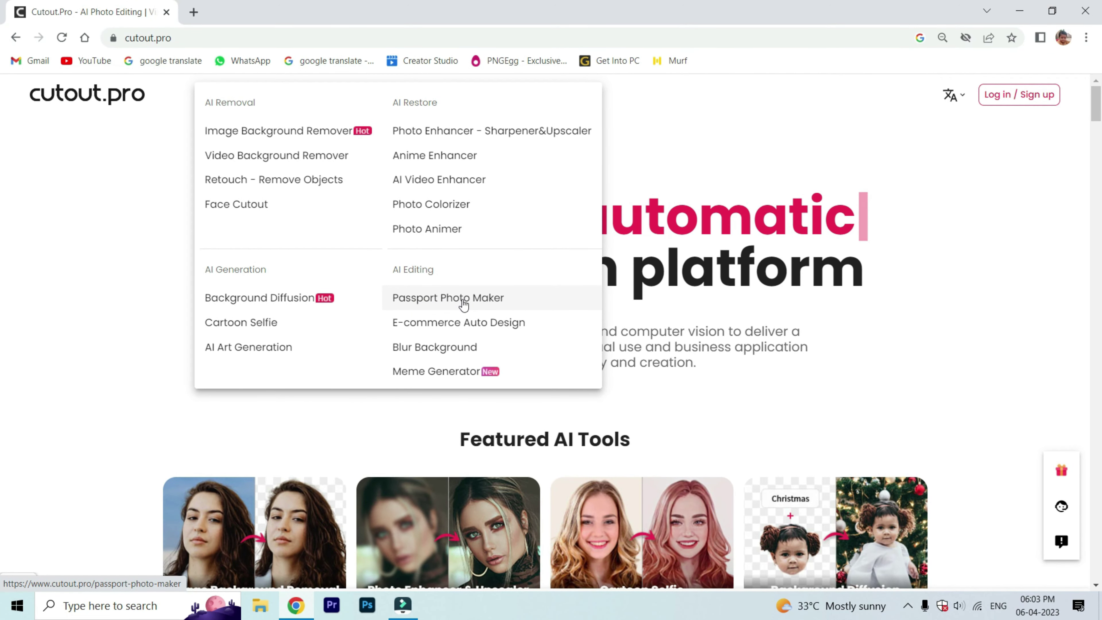
{"action": "left_click", "coordinate": [463, 305]}
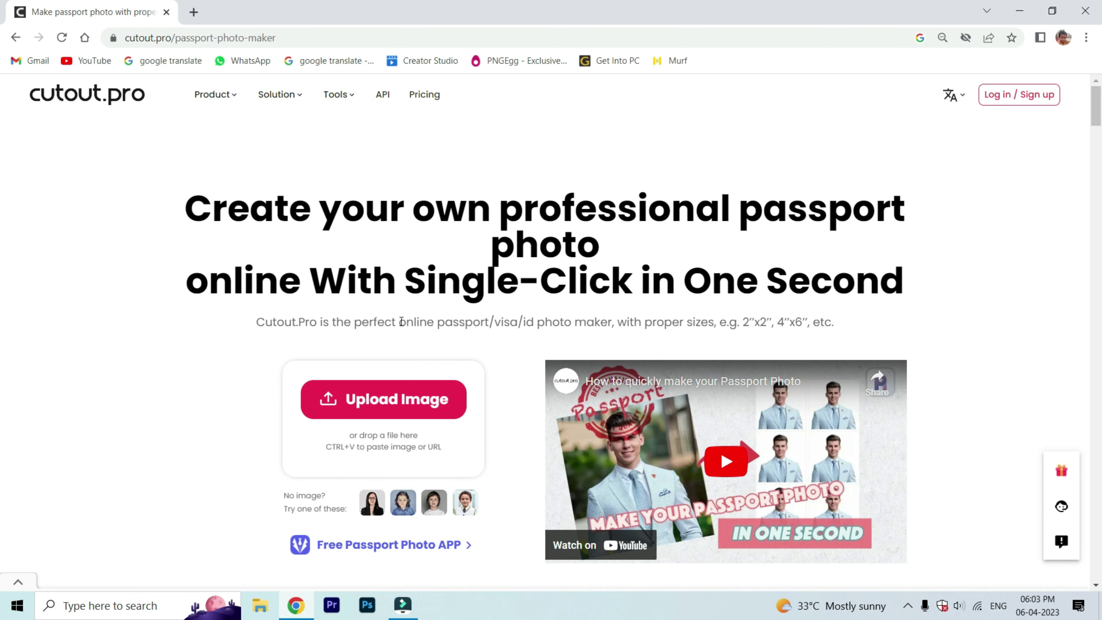
- Upload the photo IMG_20220805_184420_325 from the computer into the Passport Photo Maker
{"action": "left_click", "coordinate": [393, 407]}
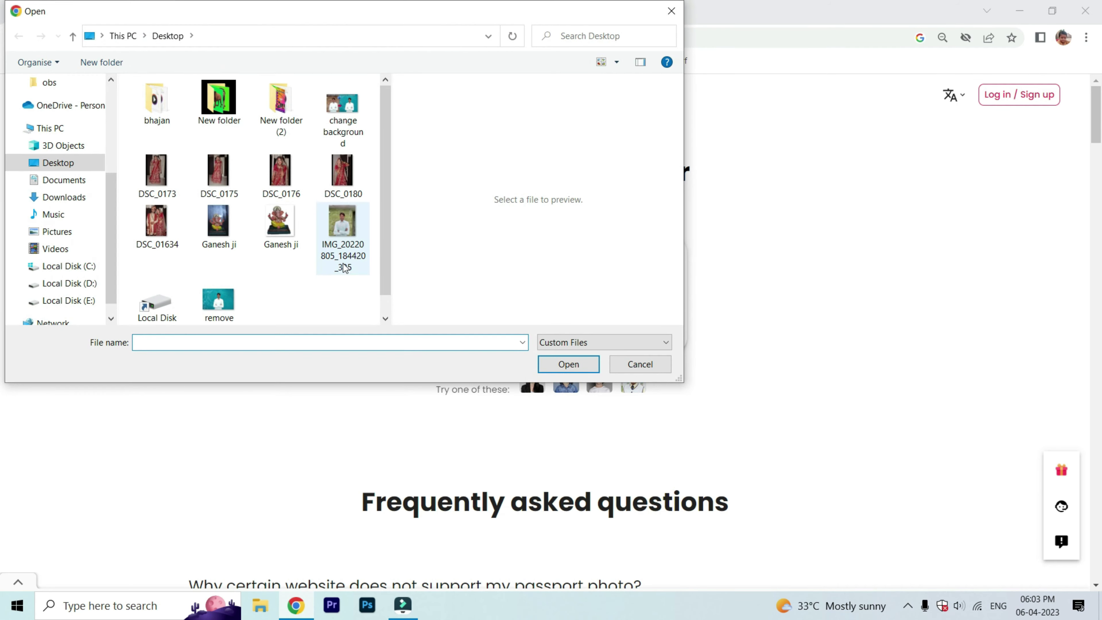
{"action": "left_click", "coordinate": [342, 226]}
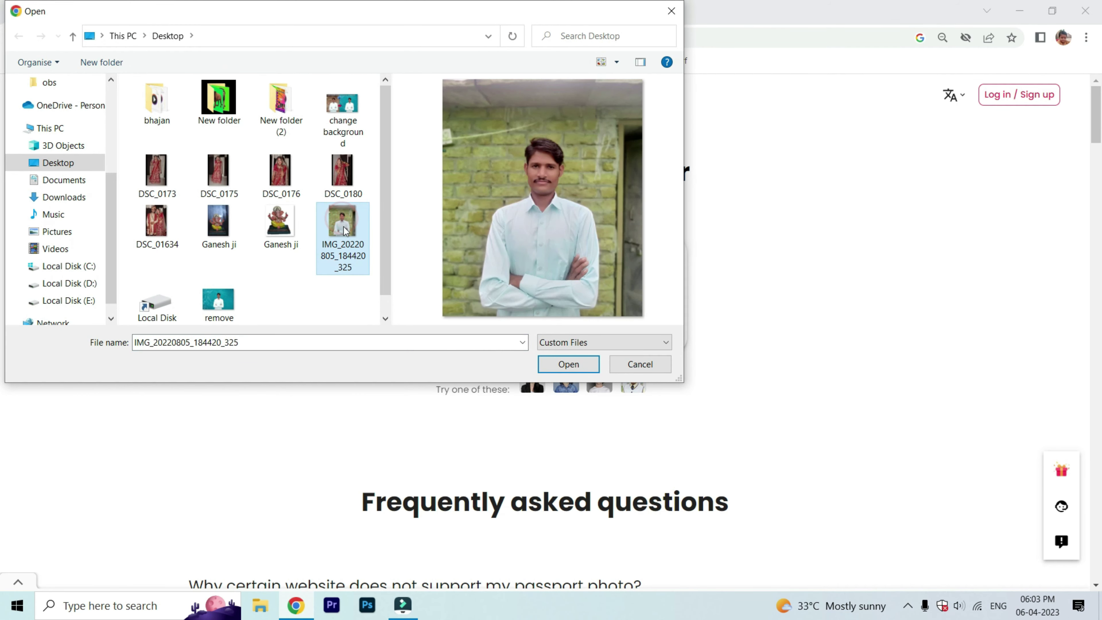
{"action": "left_click", "coordinate": [570, 365]}
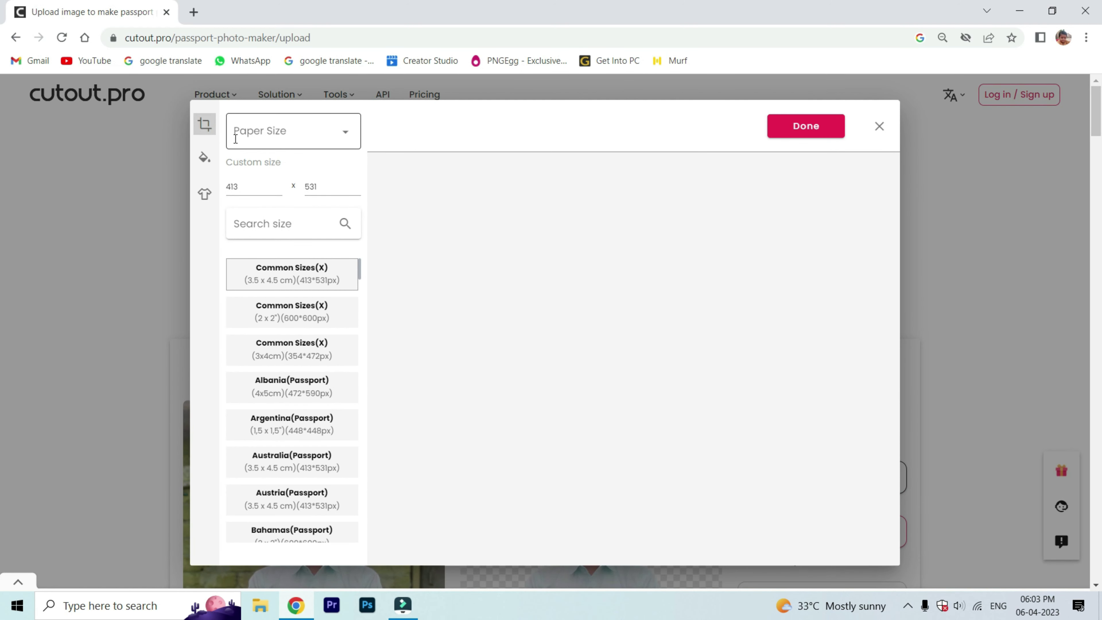
- Try 3.5 x 5 inch, A5 and A4 paper, then settle on 3.5 x 5 inch (3R)(L)
{"action": "left_click", "coordinate": [345, 138]}
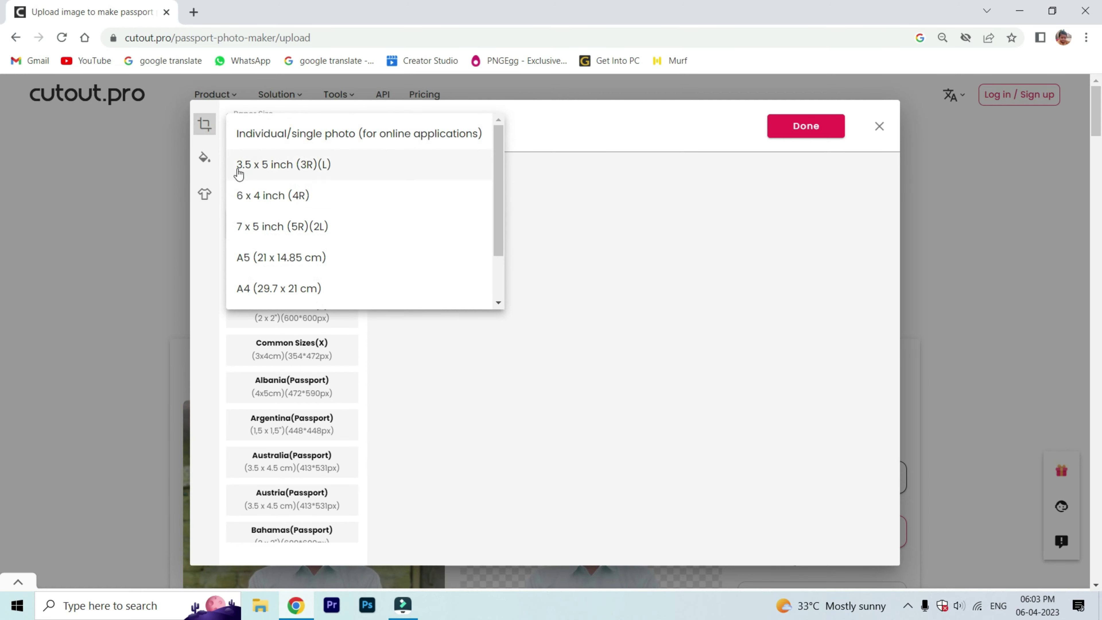
{"action": "left_click", "coordinate": [286, 165]}
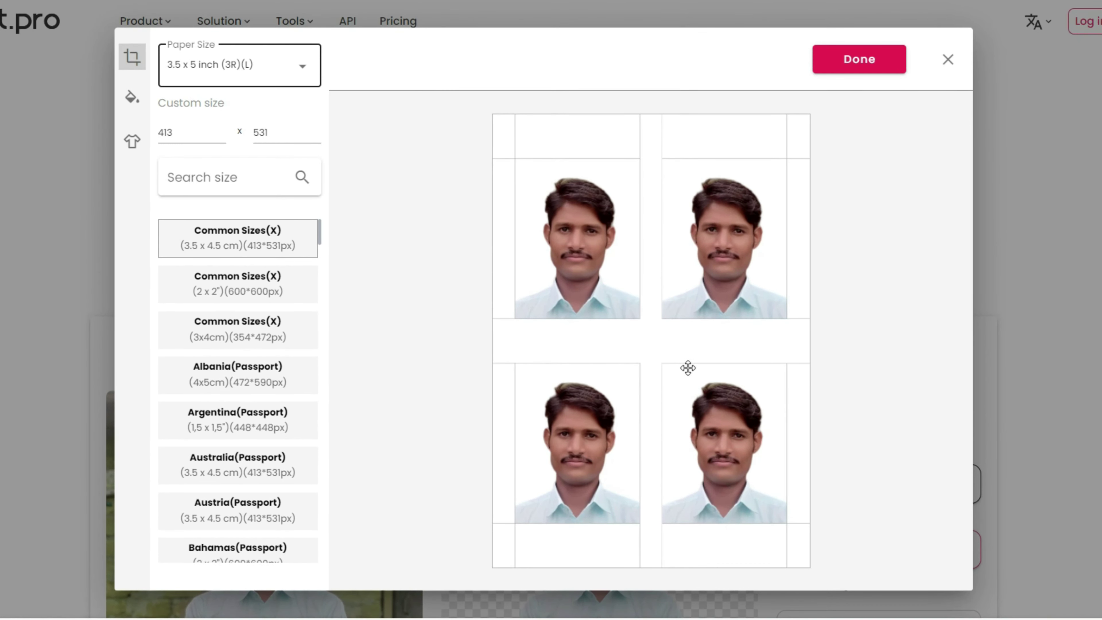
{"action": "left_click", "coordinate": [538, 231]}
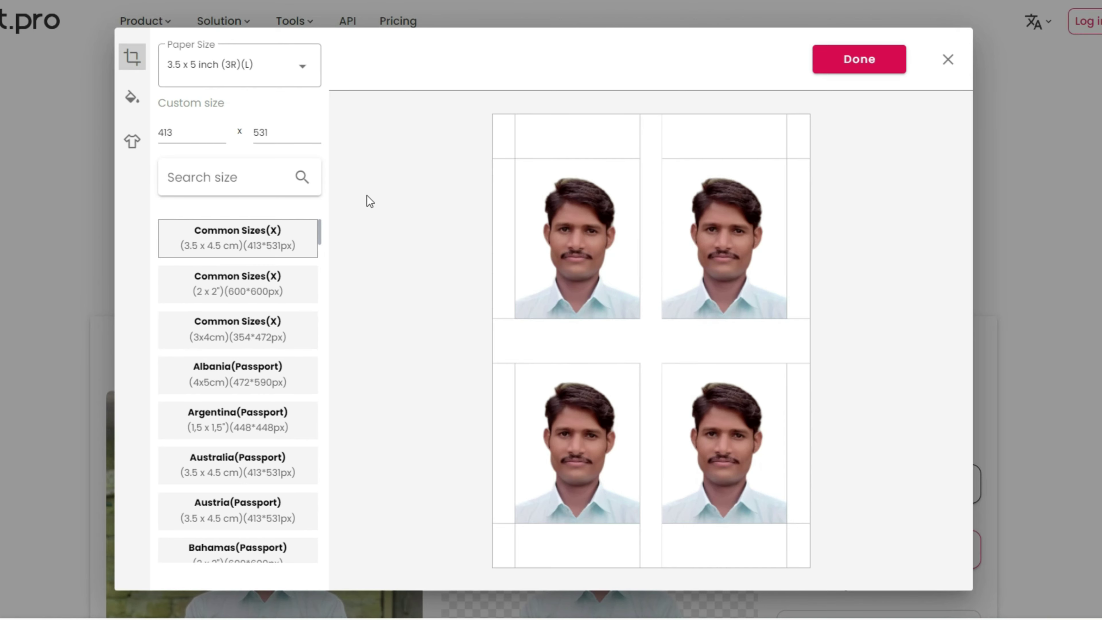
{"action": "left_click", "coordinate": [291, 67]}
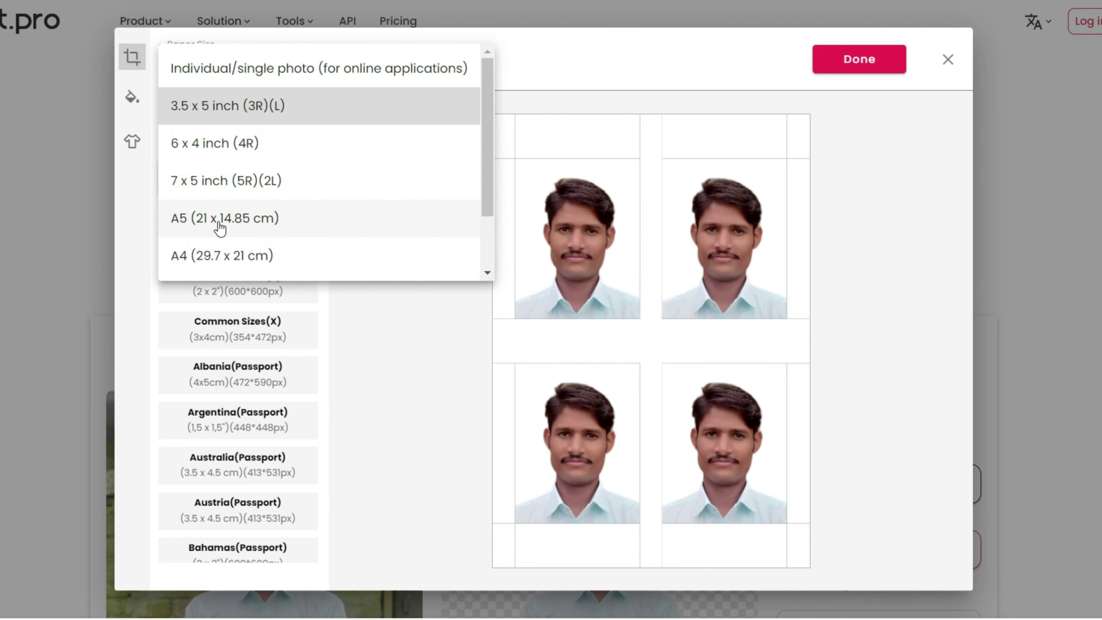
{"action": "left_click", "coordinate": [203, 219]}
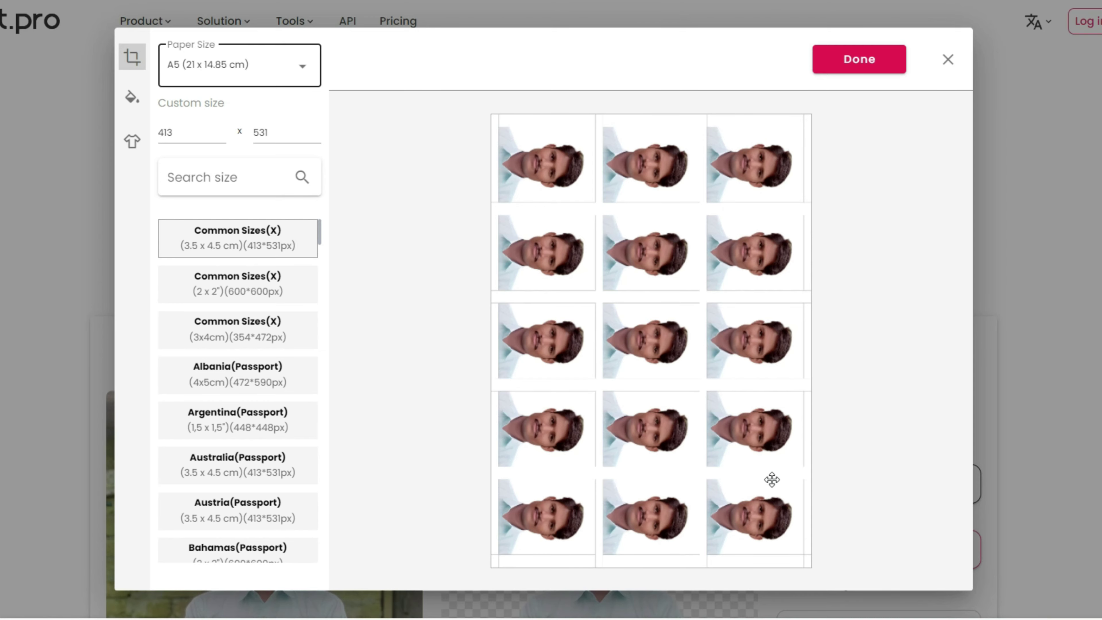
{"action": "left_click", "coordinate": [284, 75]}
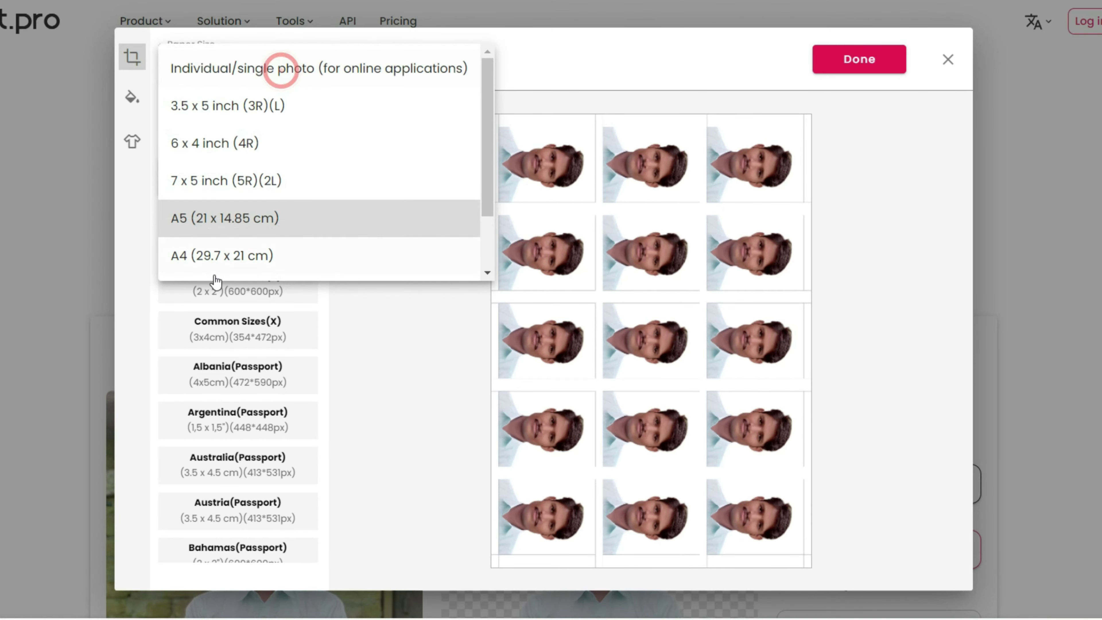
{"action": "left_click", "coordinate": [190, 256]}
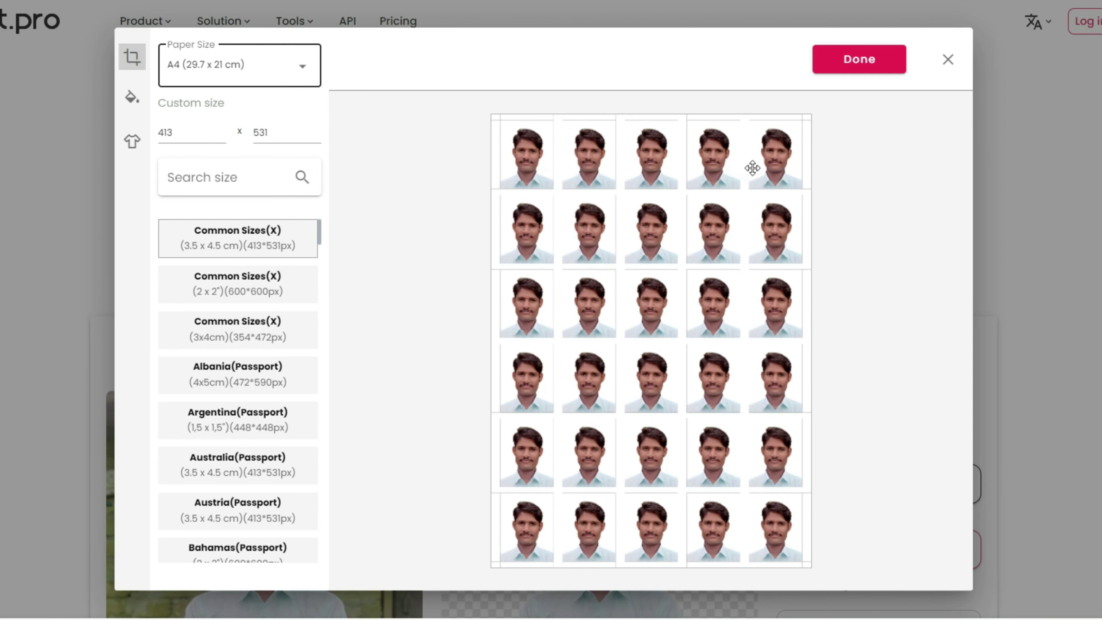
{"action": "left_click", "coordinate": [297, 81]}
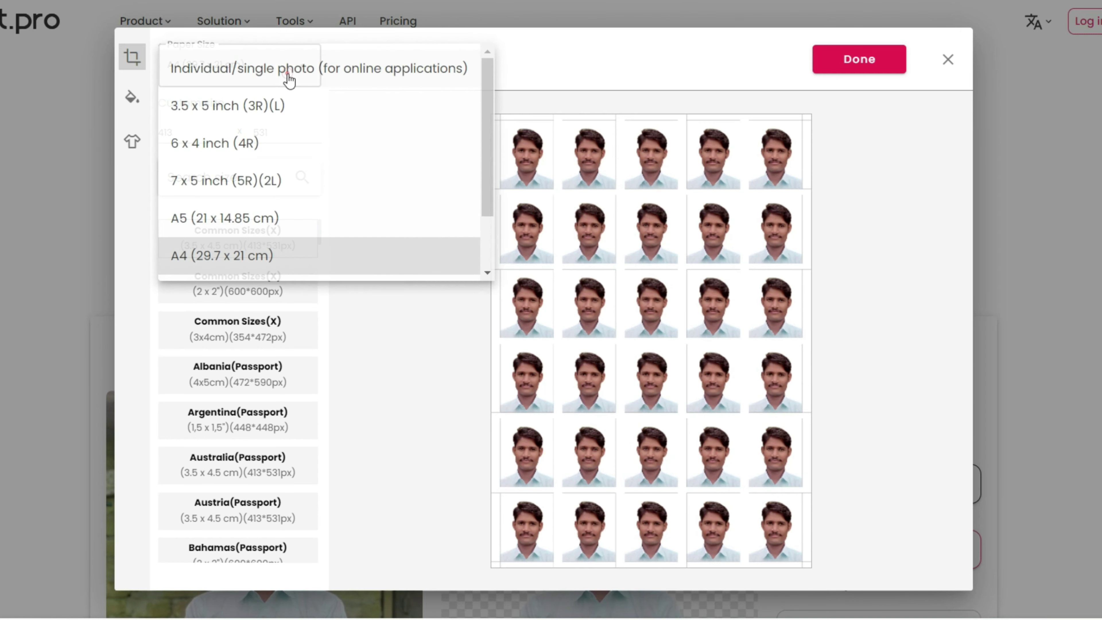
{"action": "left_click", "coordinate": [248, 106]}
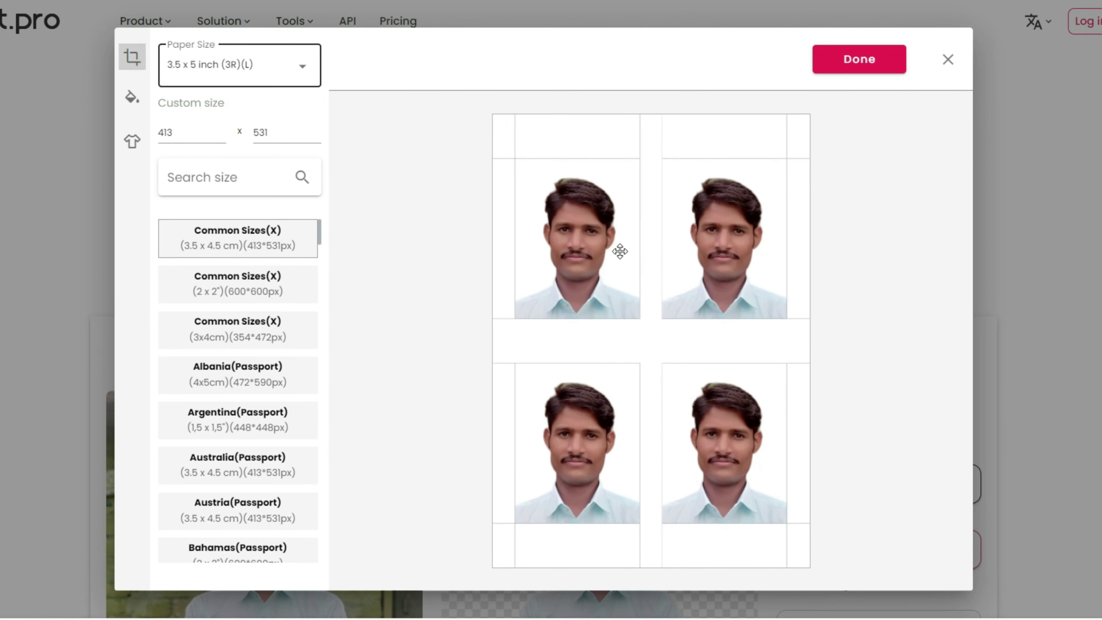
{"action": "left_click", "coordinate": [229, 177]}
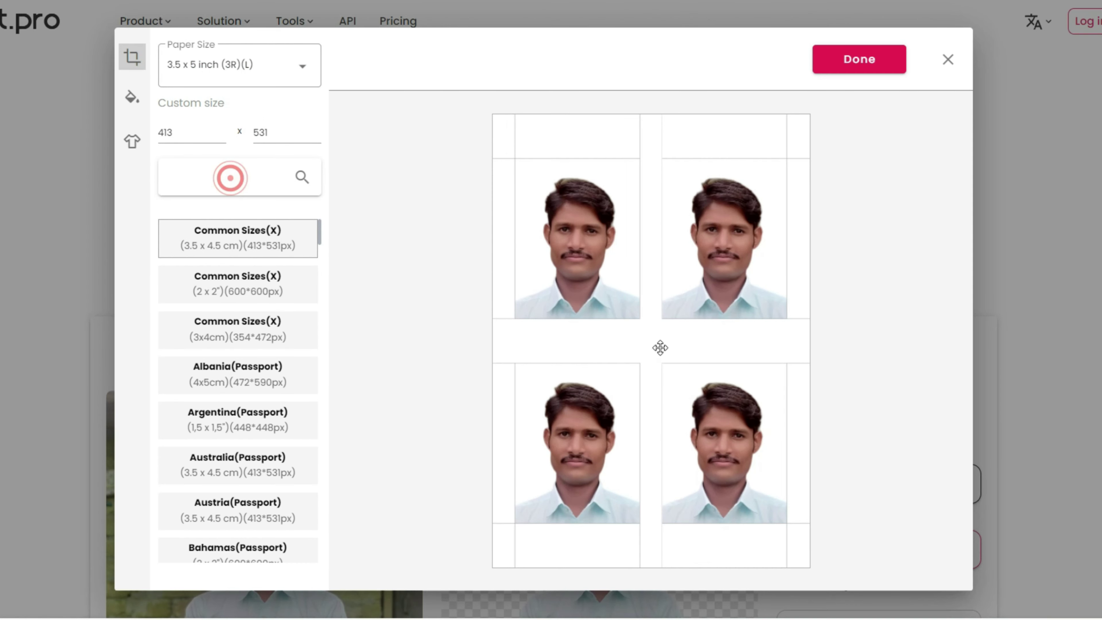
- Search 'india' and apply the India (Passport 3.5x3.5 cm) size, fitting six photos
{"action": "type", "text": "india"}
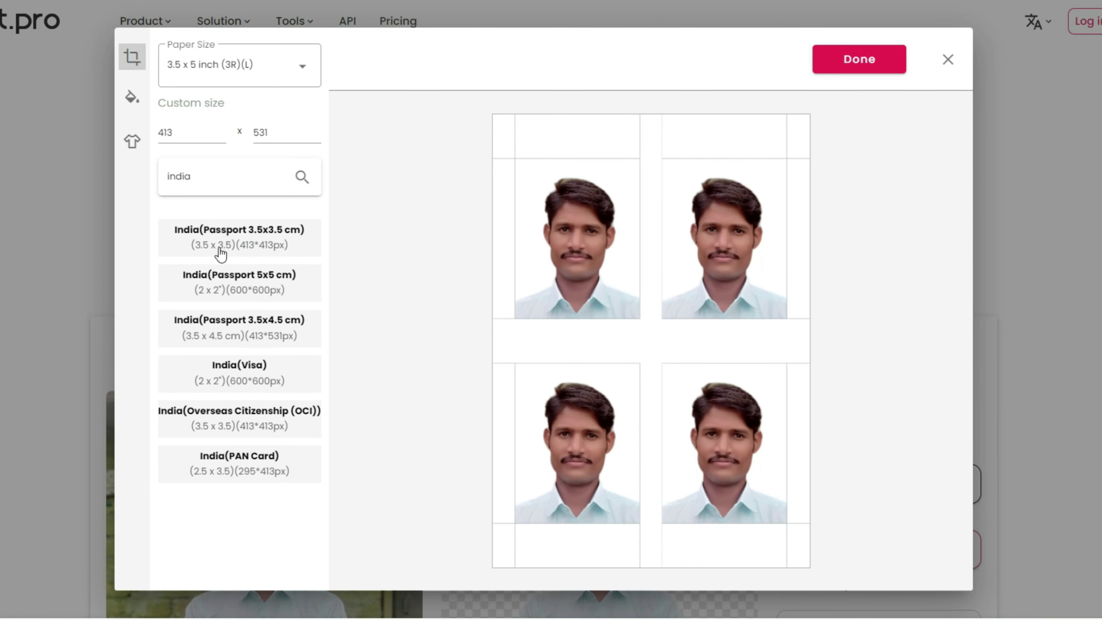
{"action": "left_click", "coordinate": [244, 249]}
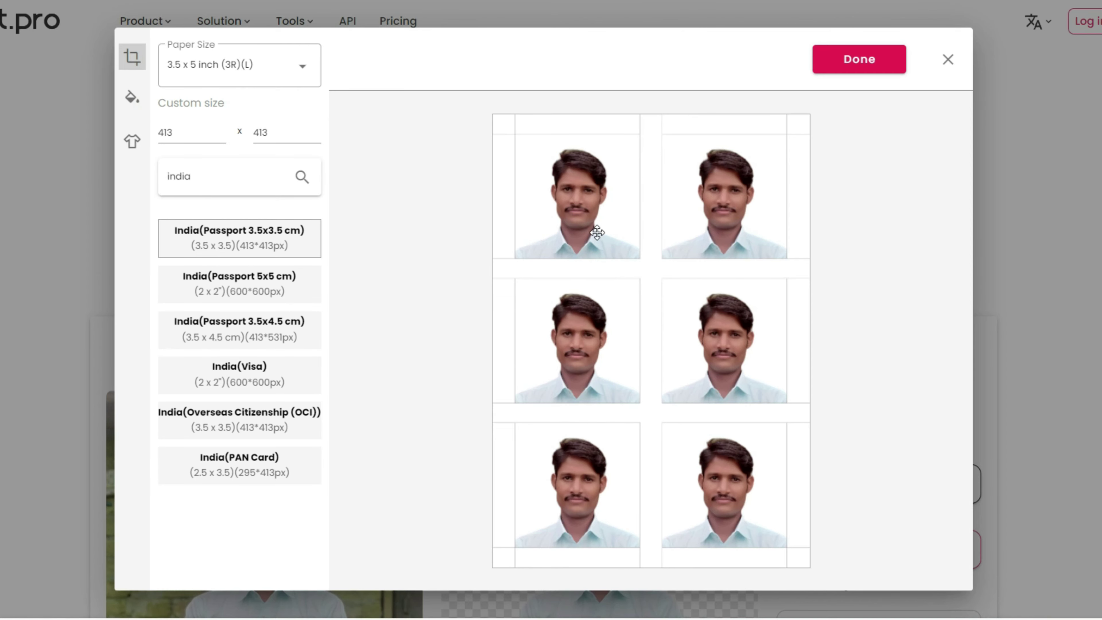
{"action": "left_click", "coordinate": [134, 106]}
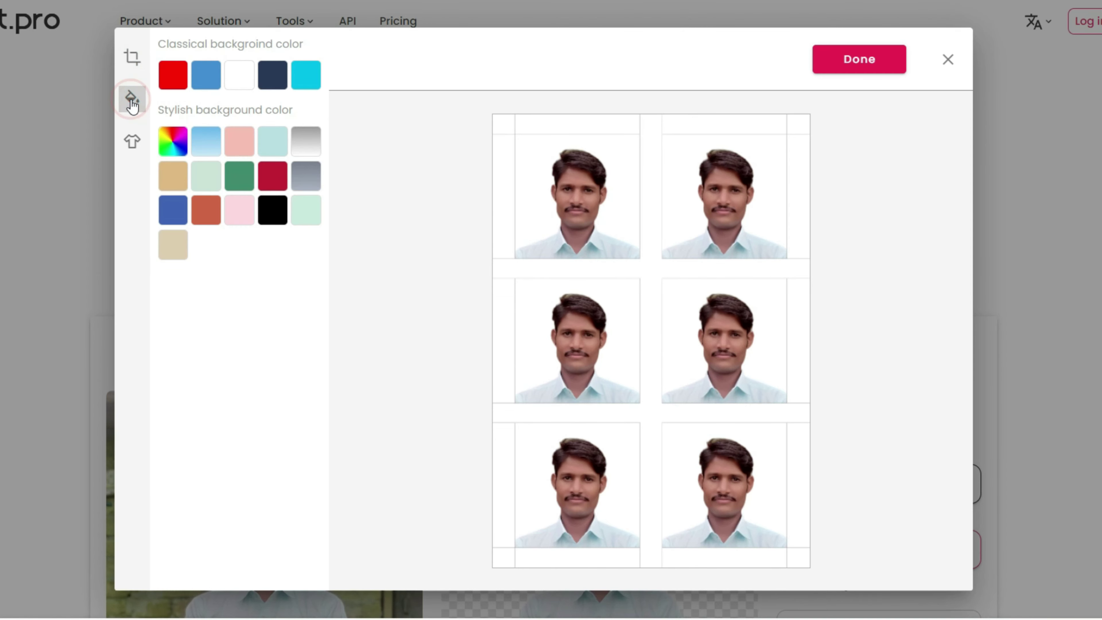
- Preview light blue, pink, teal, grey, crimson, green, tan and orange photo backgrounds
{"action": "left_click", "coordinate": [199, 148]}
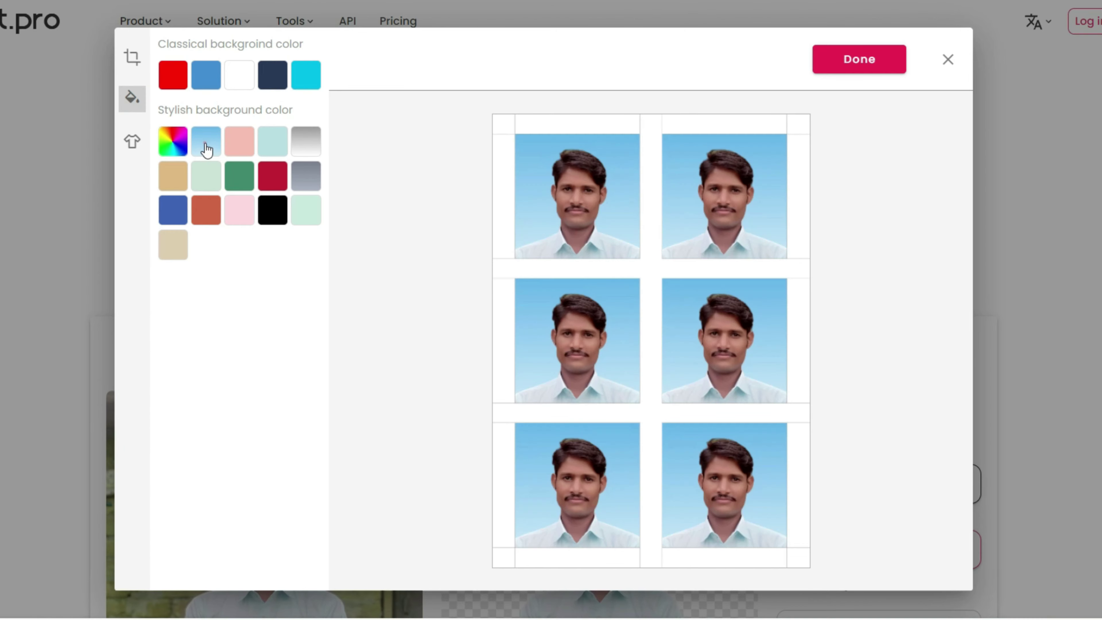
{"action": "left_click", "coordinate": [239, 147]}
{"action": "left_click", "coordinate": [279, 150]}
{"action": "left_click", "coordinate": [308, 149]}
{"action": "left_click", "coordinate": [272, 177]}
{"action": "left_click", "coordinate": [243, 178]}
{"action": "left_click", "coordinate": [177, 177]}
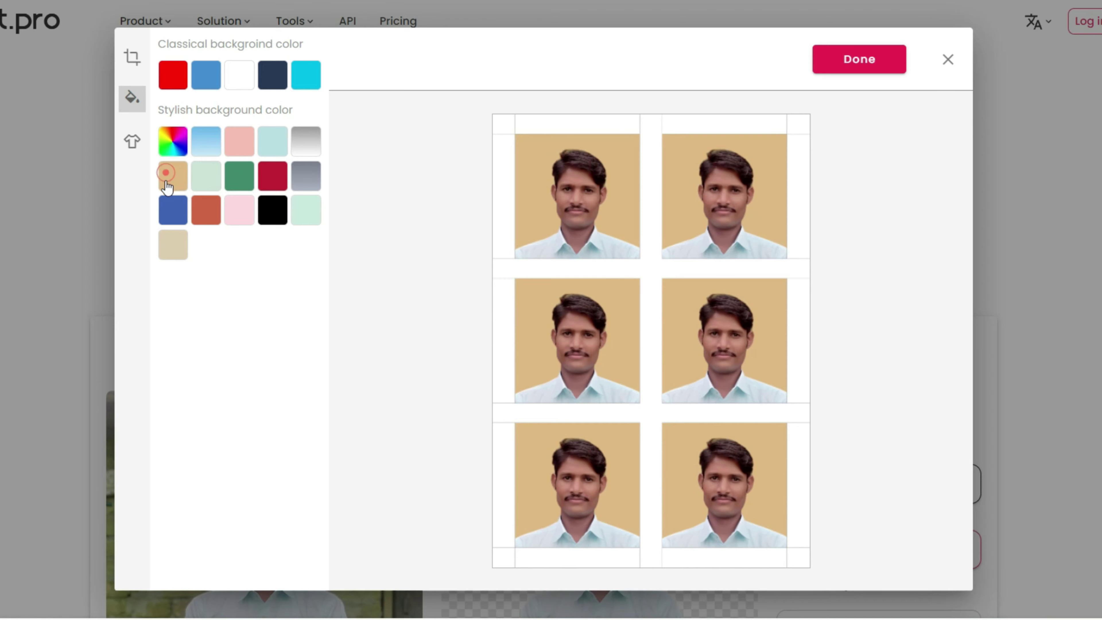
{"action": "left_click", "coordinate": [206, 211]}
{"action": "left_click", "coordinate": [239, 213]}
- Open the full colour palette and preview yellow, amber, orange, salmon and green backgrounds
{"action": "left_click", "coordinate": [173, 143]}
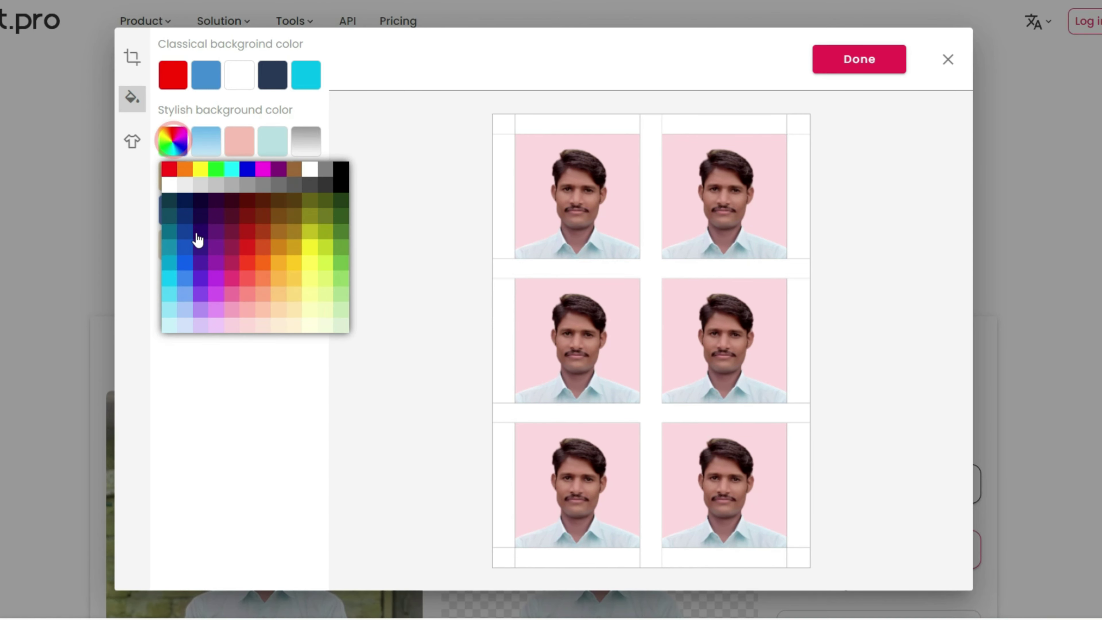
{"action": "left_click", "coordinate": [320, 286]}
{"action": "left_click", "coordinate": [309, 265]}
{"action": "left_click", "coordinate": [281, 263]}
{"action": "left_click", "coordinate": [262, 265]}
{"action": "left_click", "coordinate": [249, 290]}
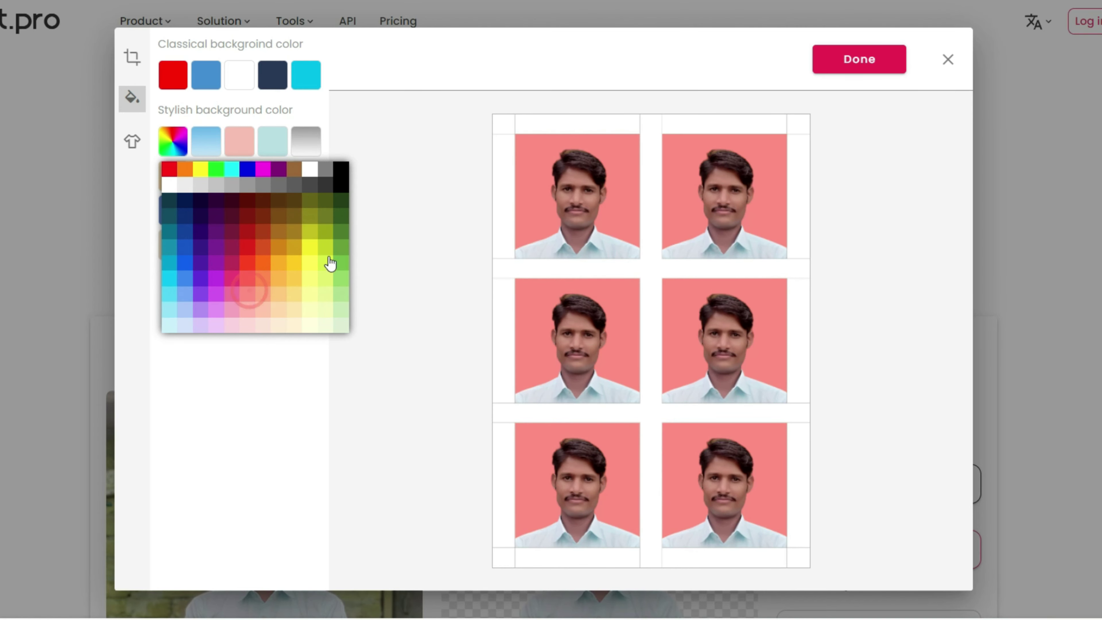
{"action": "left_click", "coordinate": [340, 256]}
{"action": "left_click", "coordinate": [310, 290]}
{"action": "left_click", "coordinate": [323, 295]}
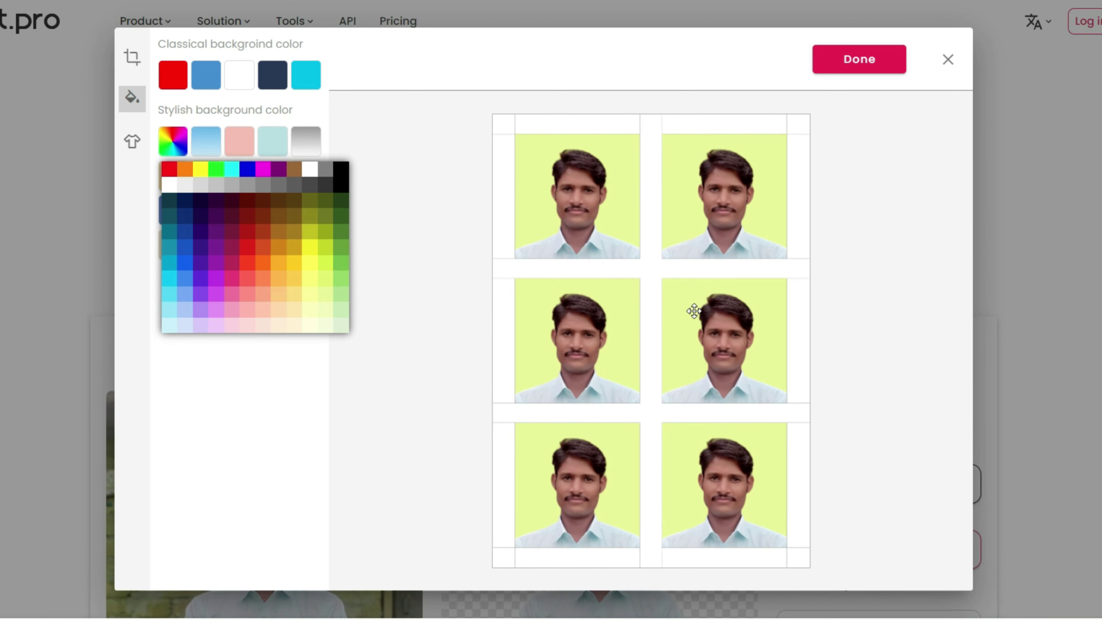
- Give all six photos a lighter blue background
{"action": "left_click", "coordinate": [182, 297]}
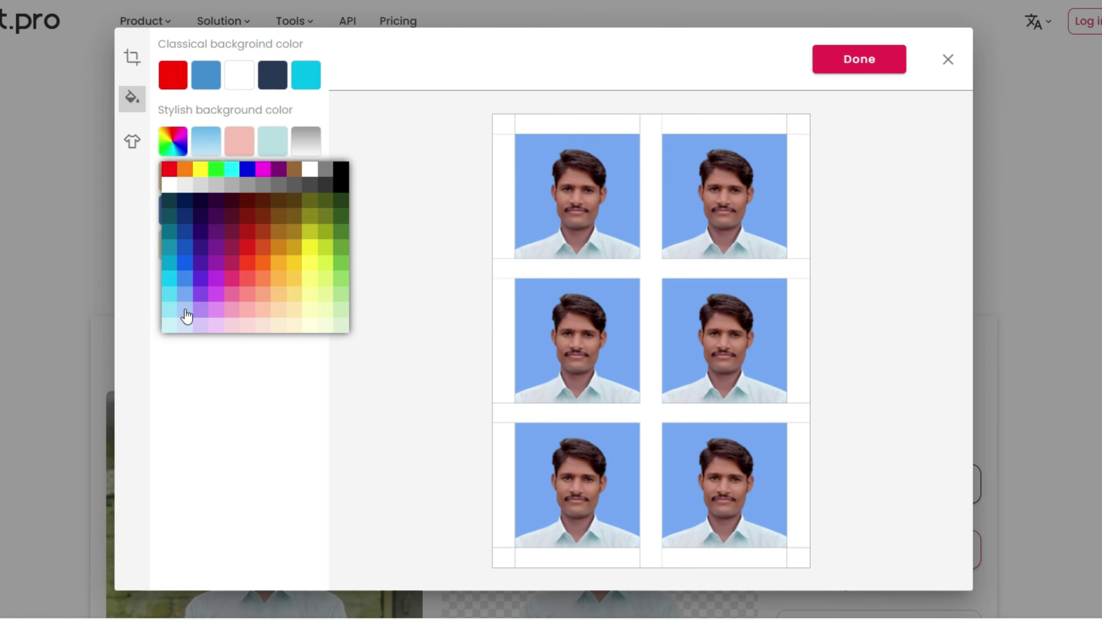
{"action": "left_click", "coordinate": [185, 310]}
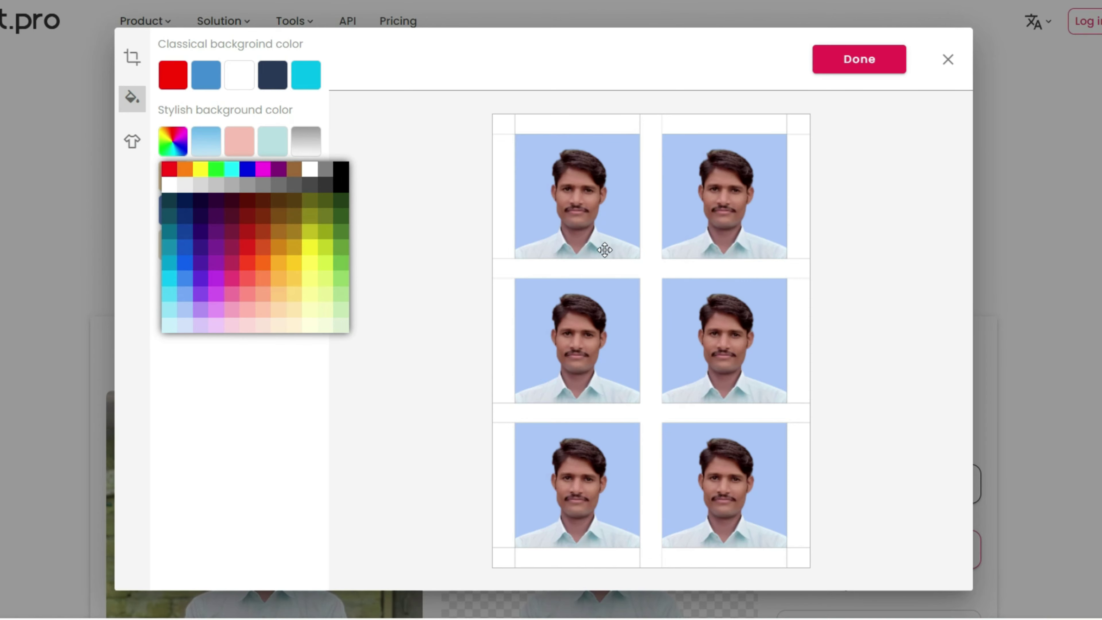
{"action": "left_click", "coordinate": [132, 143]}
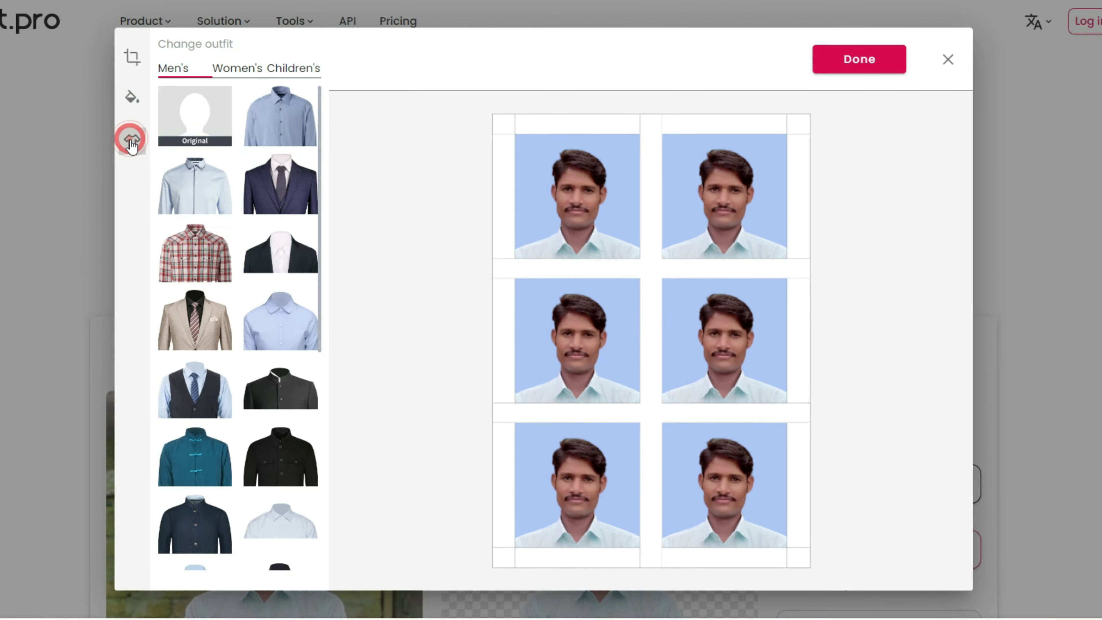
- Sign in with a Google account and dress the photos in the vest-and-tie outfit
{"action": "left_click", "coordinate": [279, 185]}
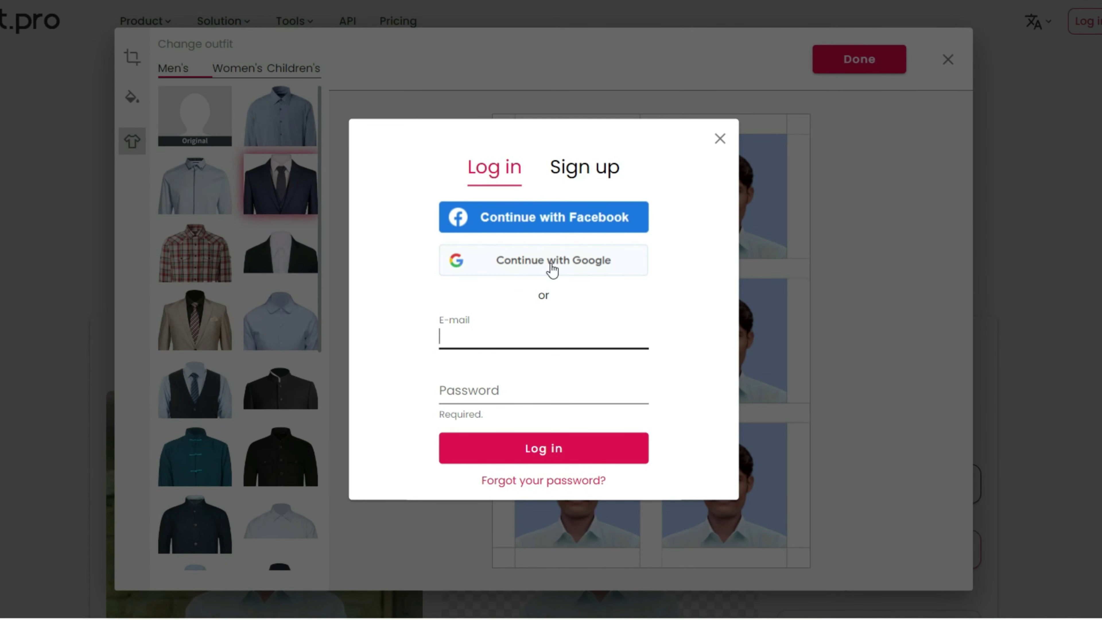
{"action": "left_click", "coordinate": [586, 265]}
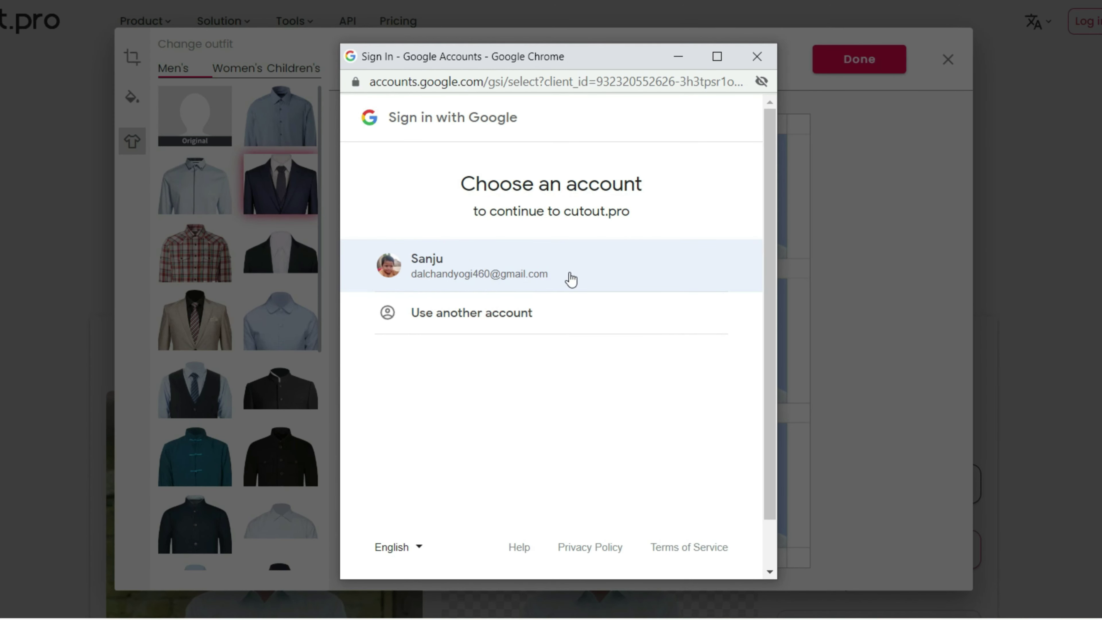
{"action": "left_click", "coordinate": [570, 272]}
{"action": "left_click", "coordinate": [694, 376]}
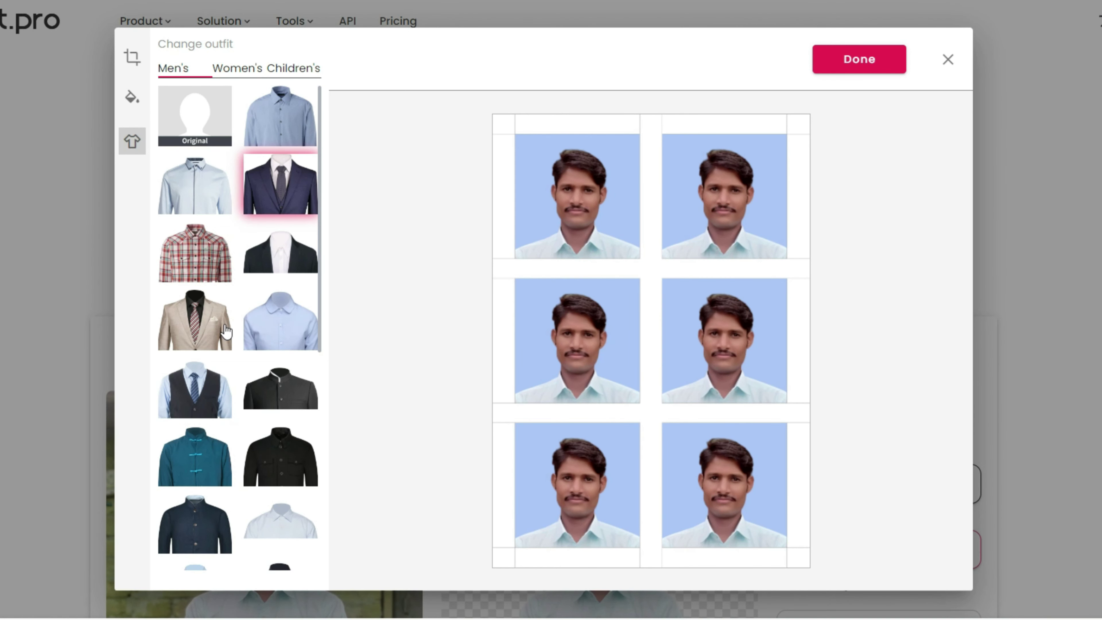
{"action": "left_click", "coordinate": [197, 389]}
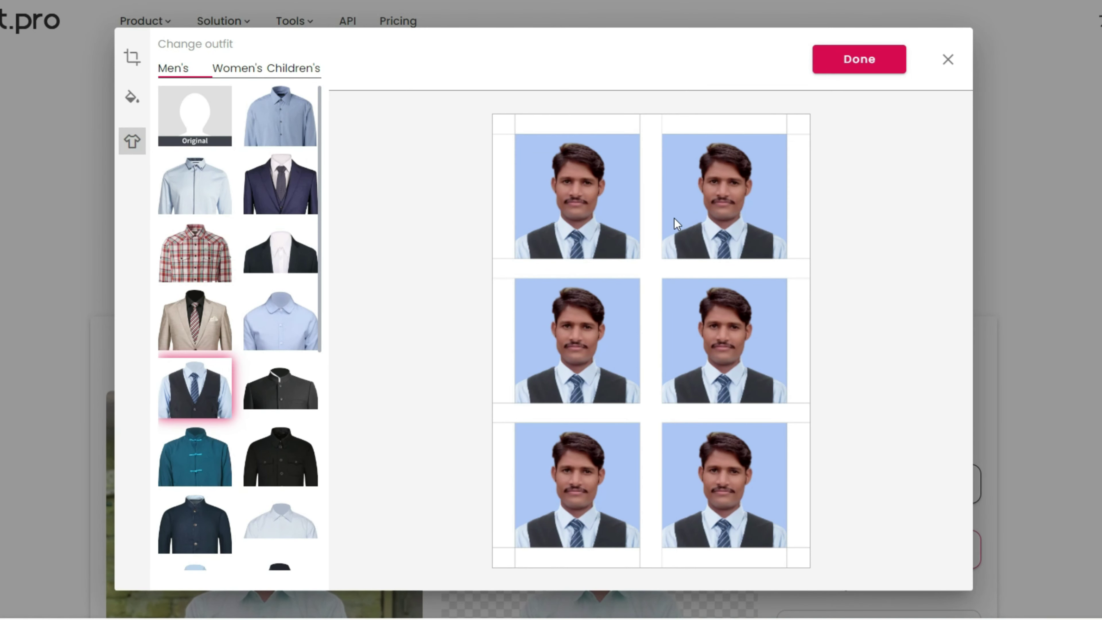
- Compare the beige suit, return to the vest-and-tie outfit, and browse women's and children's outfits
{"action": "left_click", "coordinate": [190, 317]}
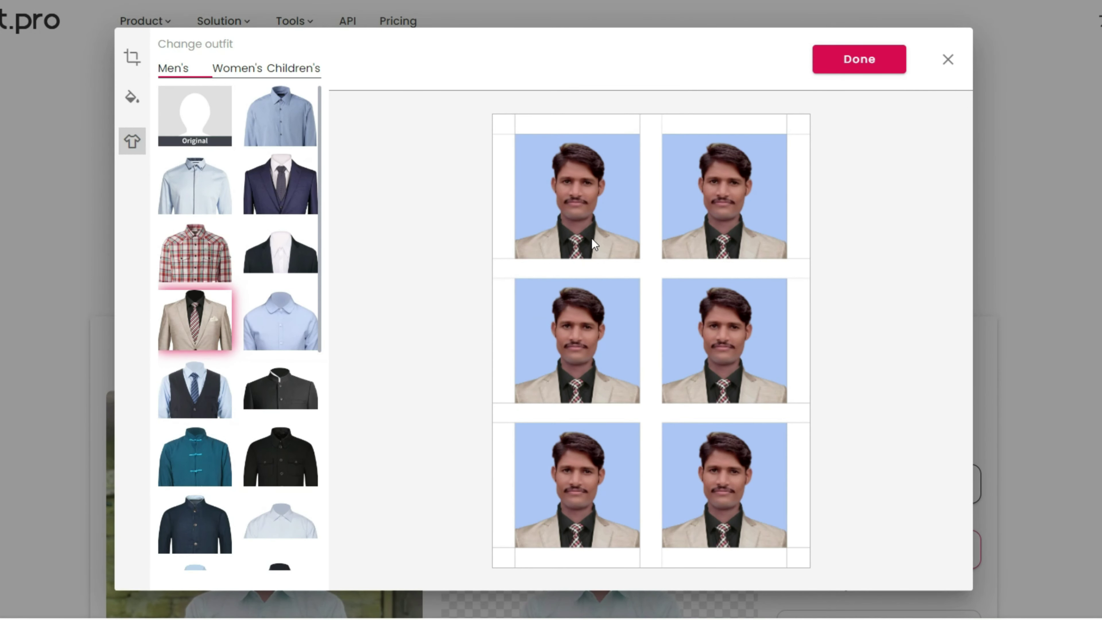
{"action": "left_click", "coordinate": [199, 383]}
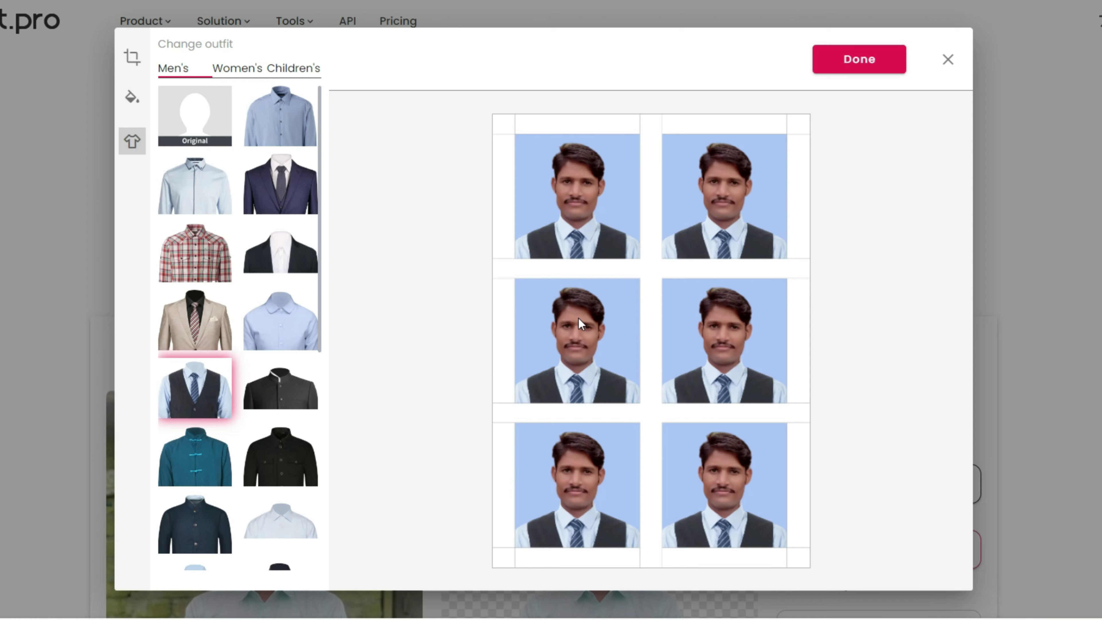
{"action": "left_click", "coordinate": [233, 68]}
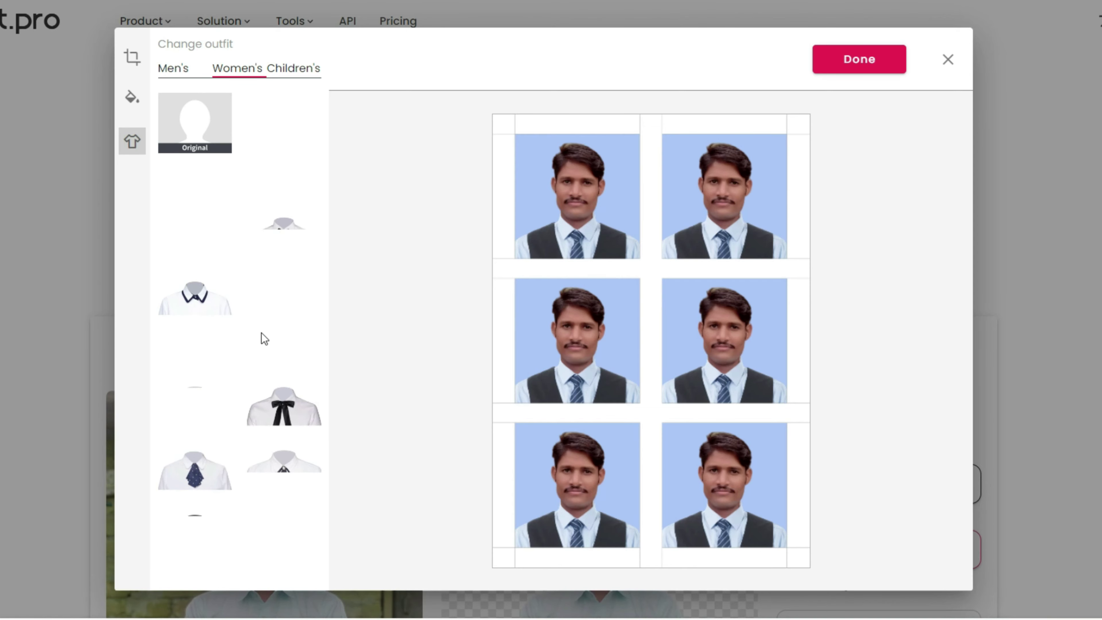
{"action": "left_click", "coordinate": [297, 69]}
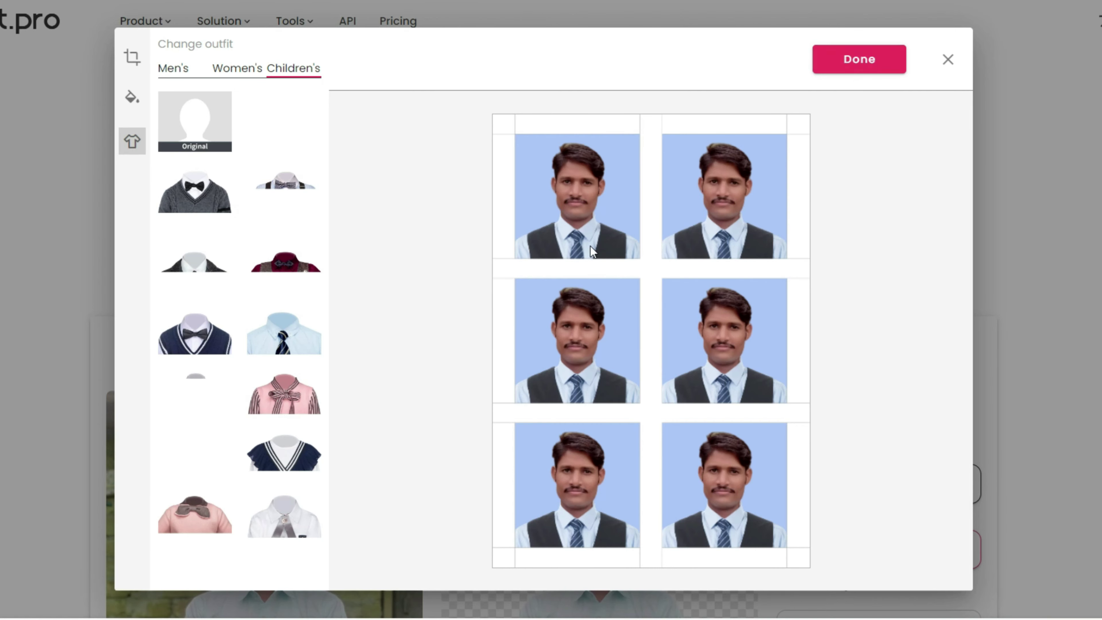
{"action": "left_click", "coordinate": [133, 61]}
- Switch to A4 (29.7 x 21 cm) paper, giving 35 photos at 2480 x 3508, and finish editing
{"action": "left_click", "coordinate": [278, 73]}
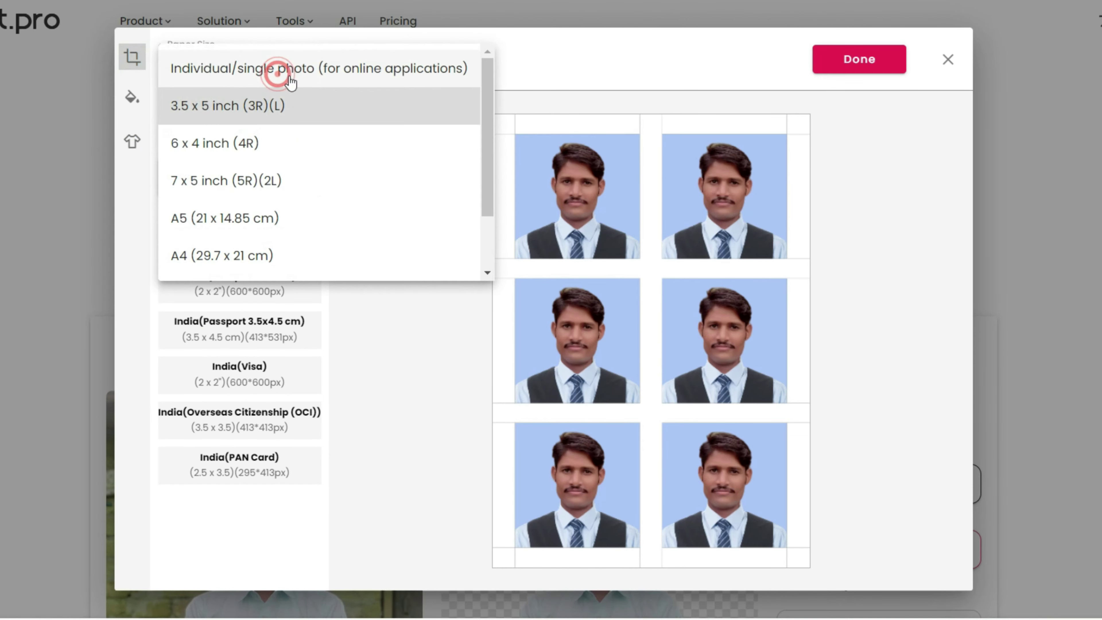
{"action": "left_click", "coordinate": [200, 256]}
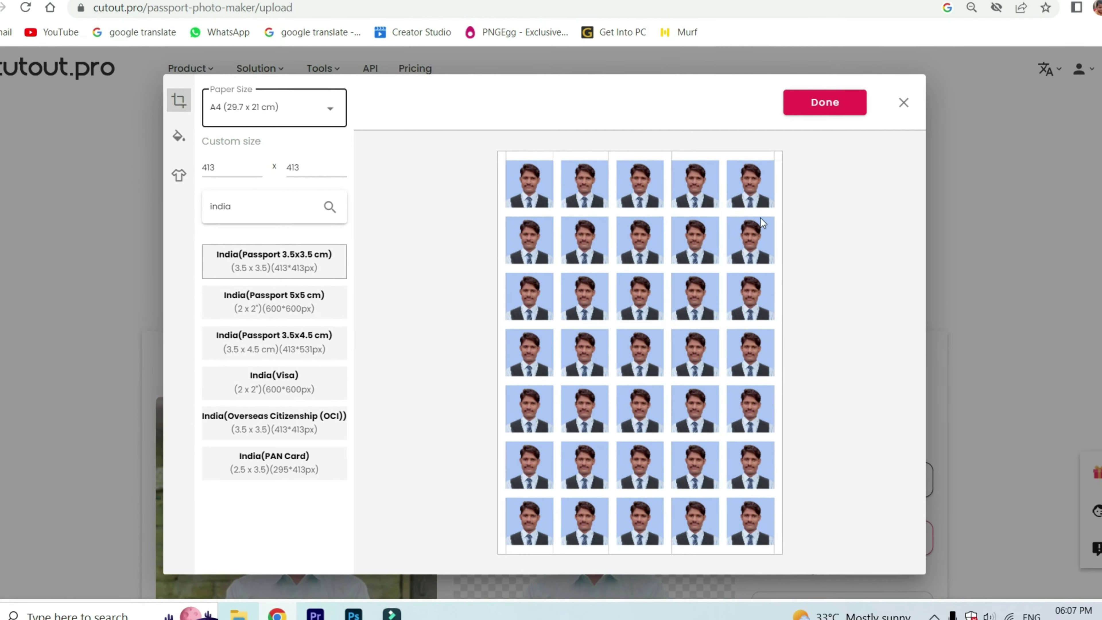
{"action": "left_click", "coordinate": [824, 102]}
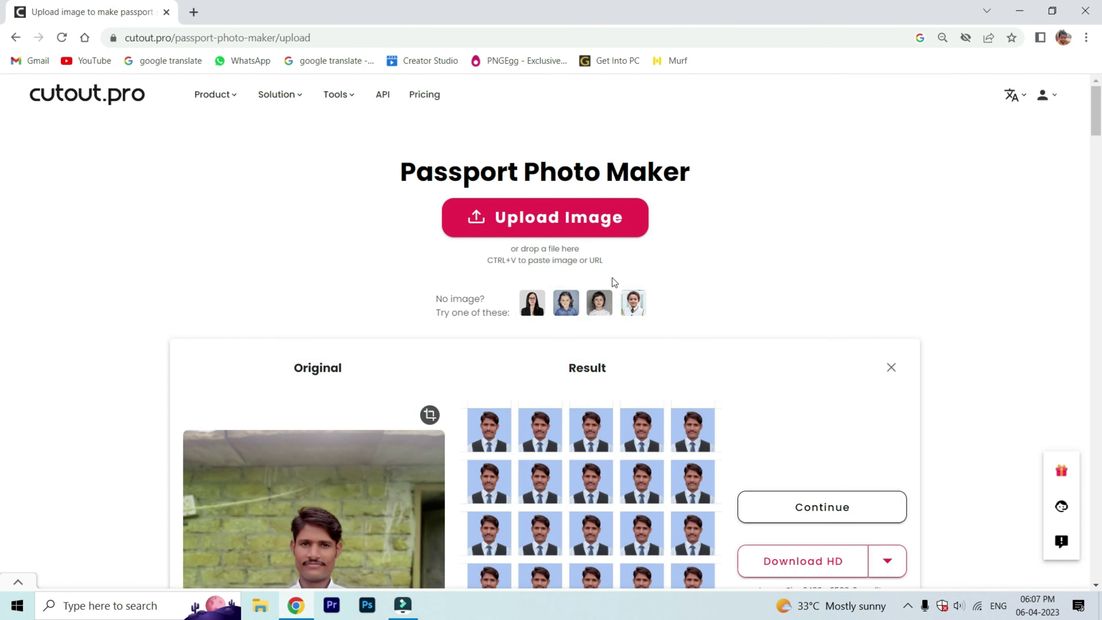
{"action": "scroll", "coordinate": [595, 414], "scroll_direction": "down", "scroll_amount": 4}
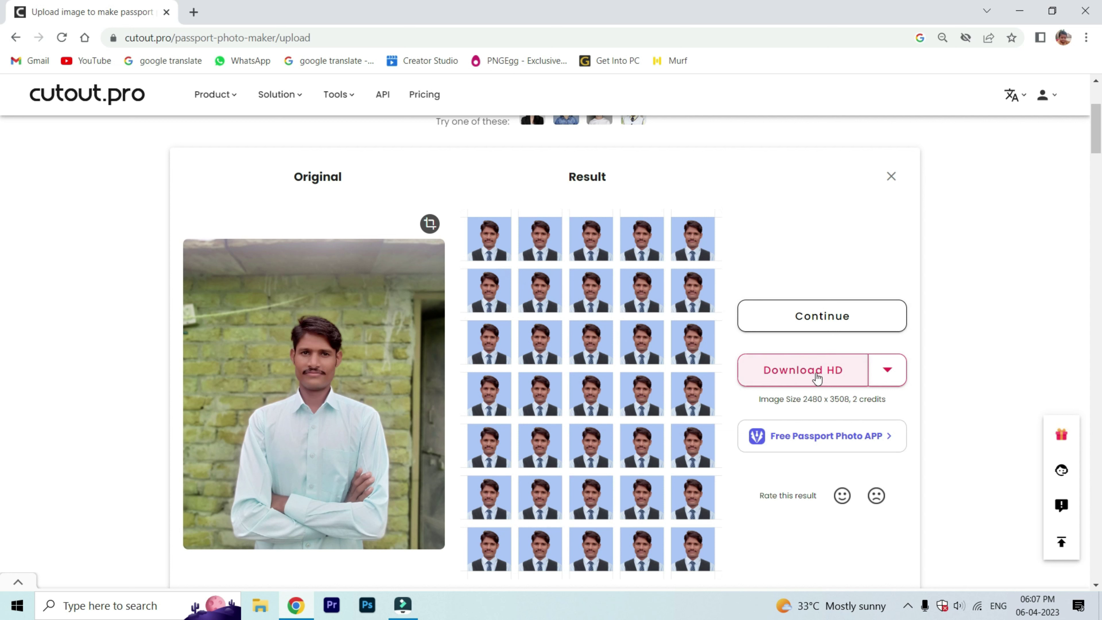
{"action": "left_click", "coordinate": [887, 372]}
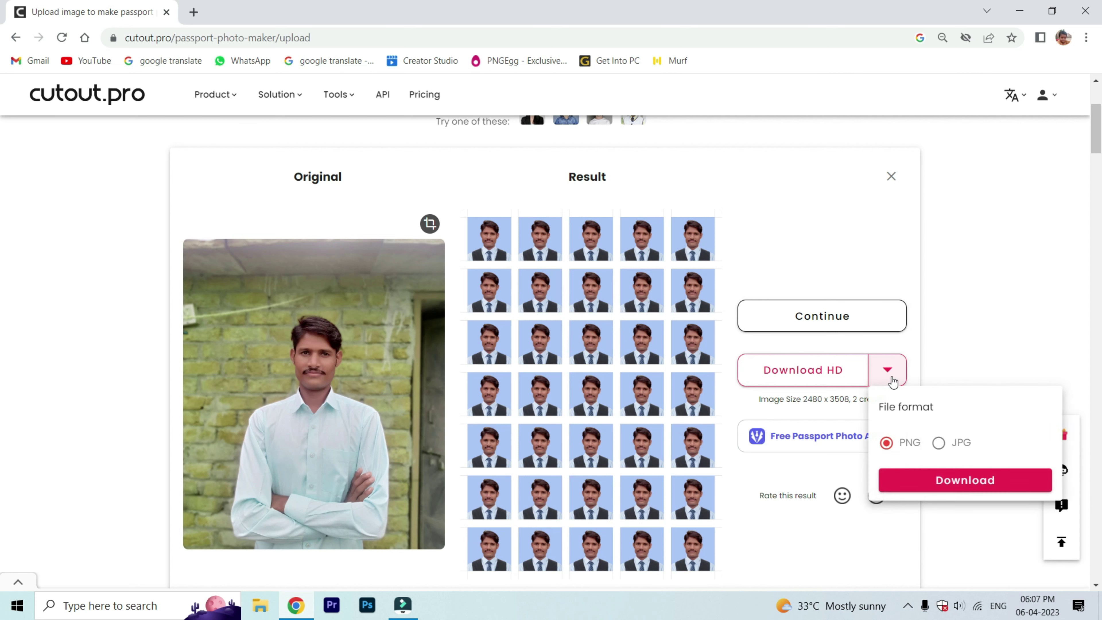
- Download the HD photo sheet as a JPG and save it to the desktop
{"action": "left_click", "coordinate": [938, 443]}
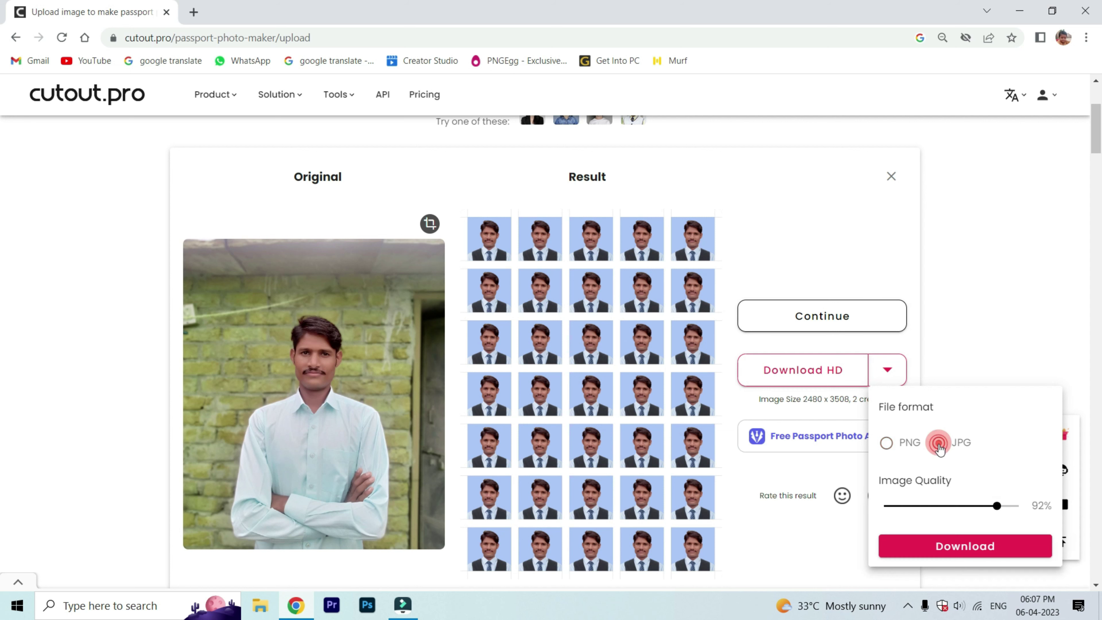
{"action": "left_click", "coordinate": [960, 548]}
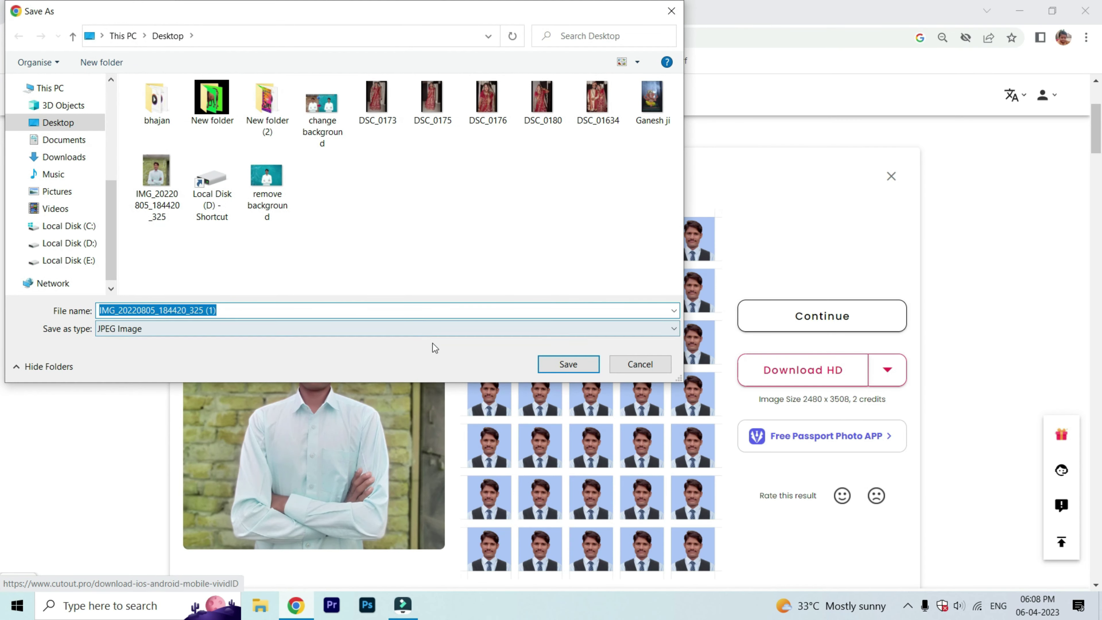
{"action": "left_click", "coordinate": [556, 370]}
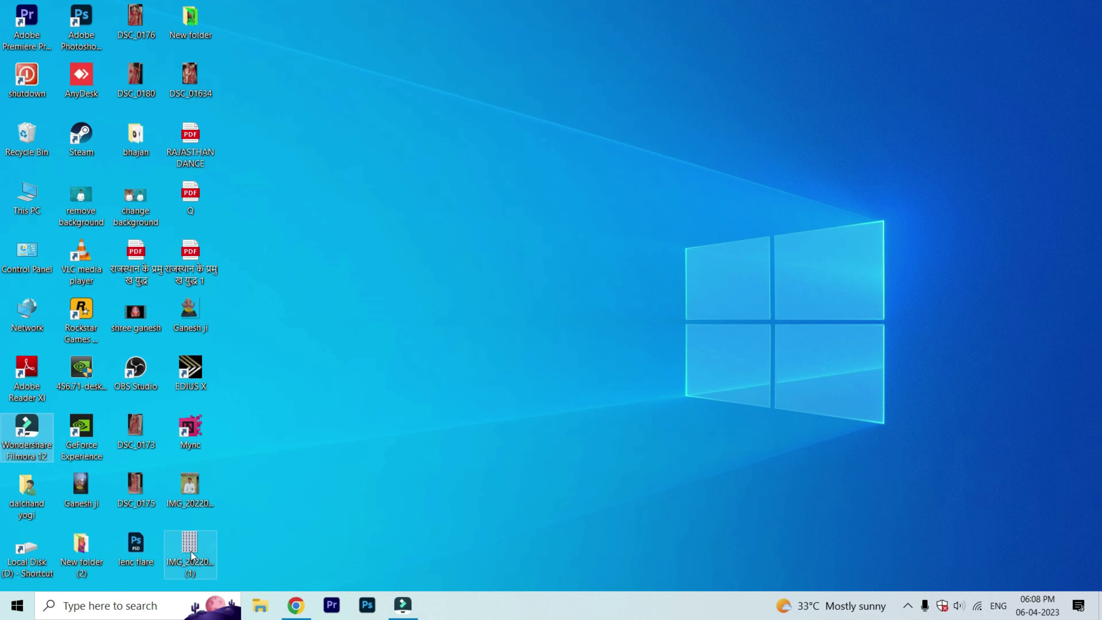
- Open IMG_20220805_184420_325 (1).jpg in Photos, inspect the photo rows zoomed in, then close it
{"action": "left_click_drag", "start_coordinate": [186, 548], "coordinate": [387, 334]}
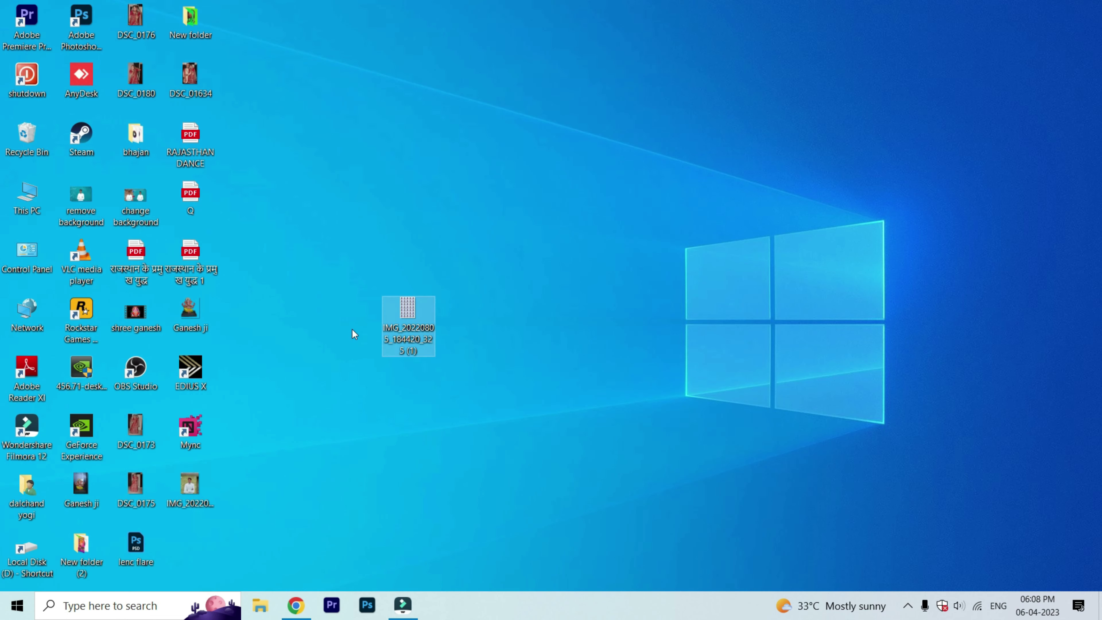
{"action": "double_click", "coordinate": [408, 311]}
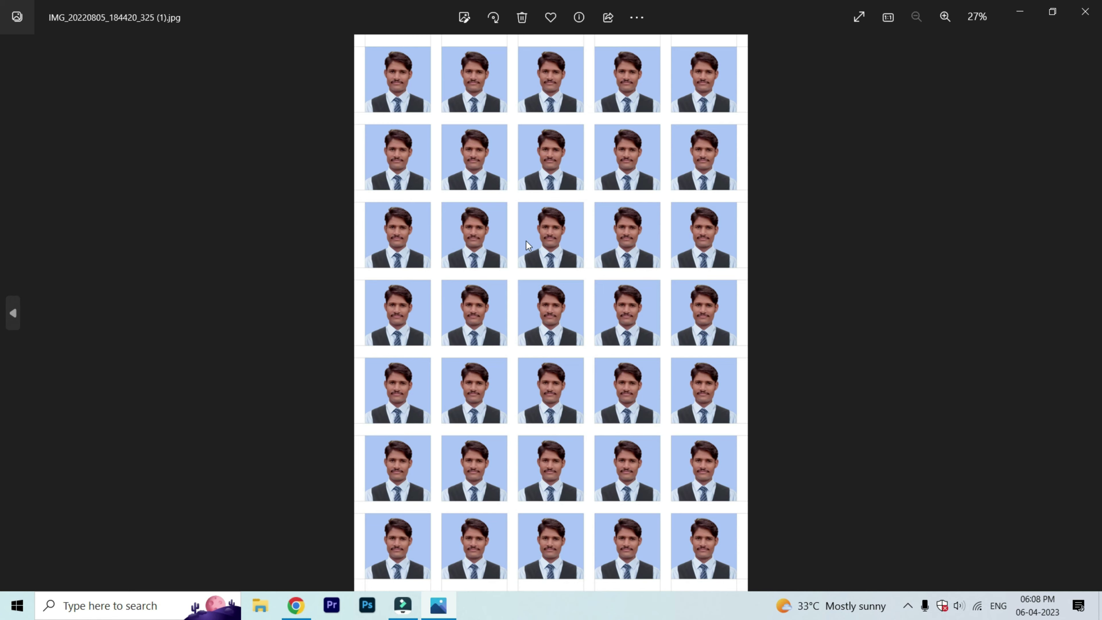
{"action": "scroll", "coordinate": [527, 229], "scroll_direction": "up", "scroll_amount": 3}
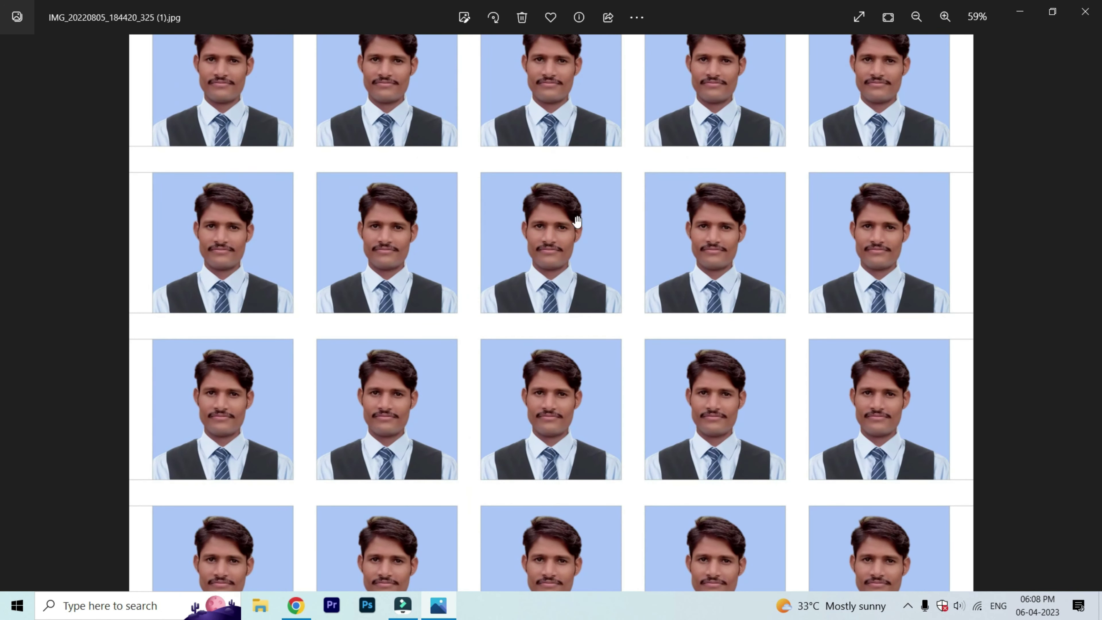
{"action": "left_click_drag", "start_coordinate": [585, 166], "coordinate": [584, 403]}
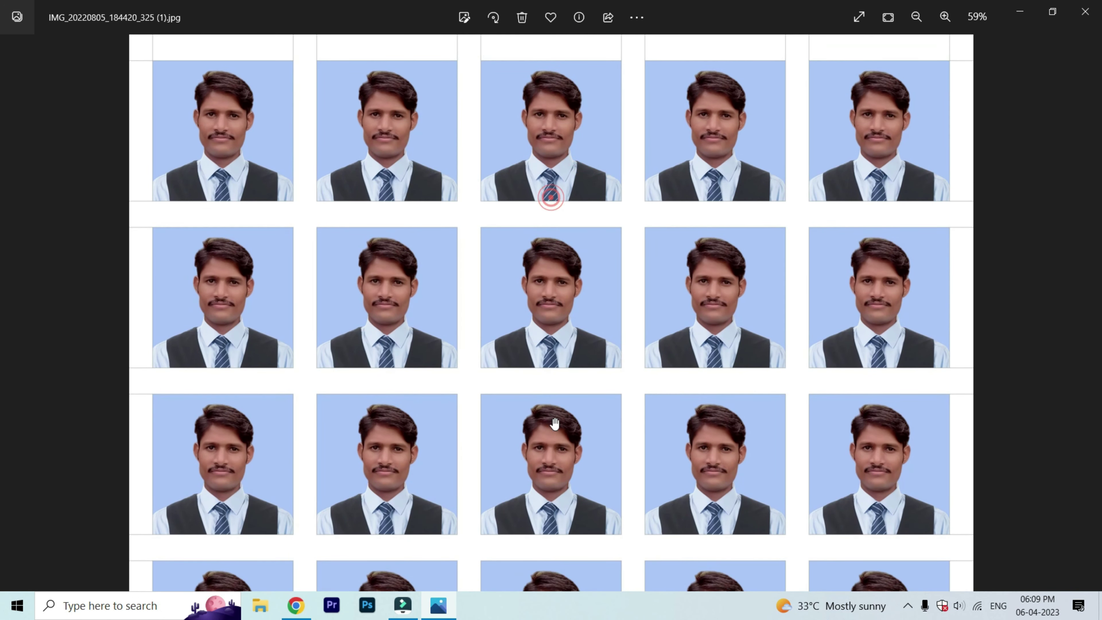
{"action": "left_click_drag", "start_coordinate": [555, 442], "coordinate": [556, 214]}
{"action": "left_click_drag", "start_coordinate": [603, 443], "coordinate": [613, 263]}
{"action": "left_click_drag", "start_coordinate": [632, 517], "coordinate": [632, 298]}
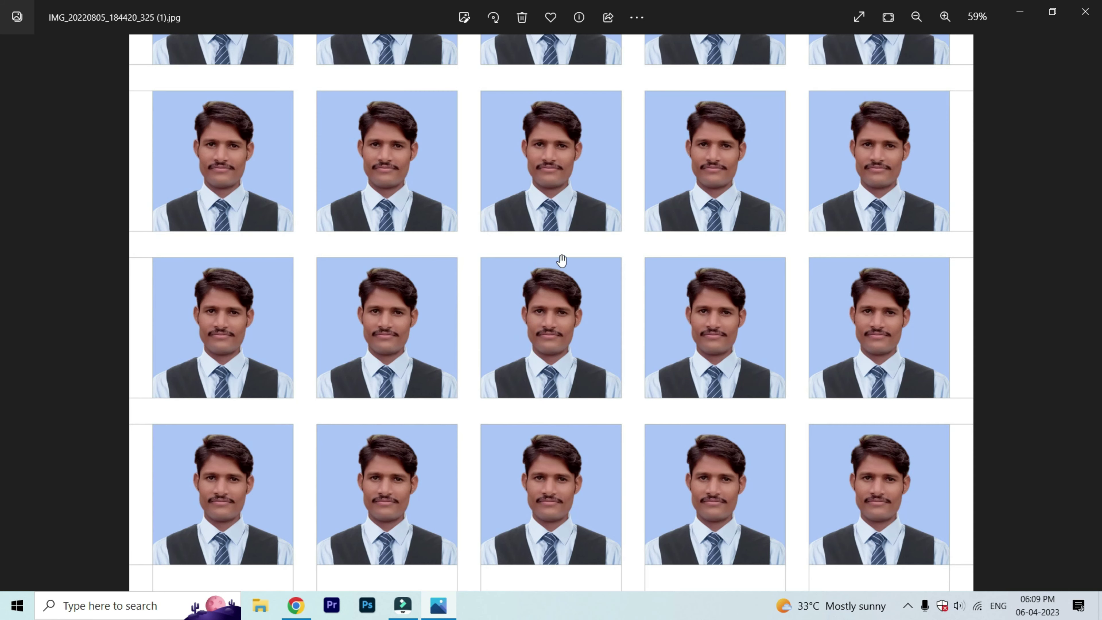
{"action": "scroll", "coordinate": [562, 258], "scroll_direction": "down", "scroll_amount": 5}
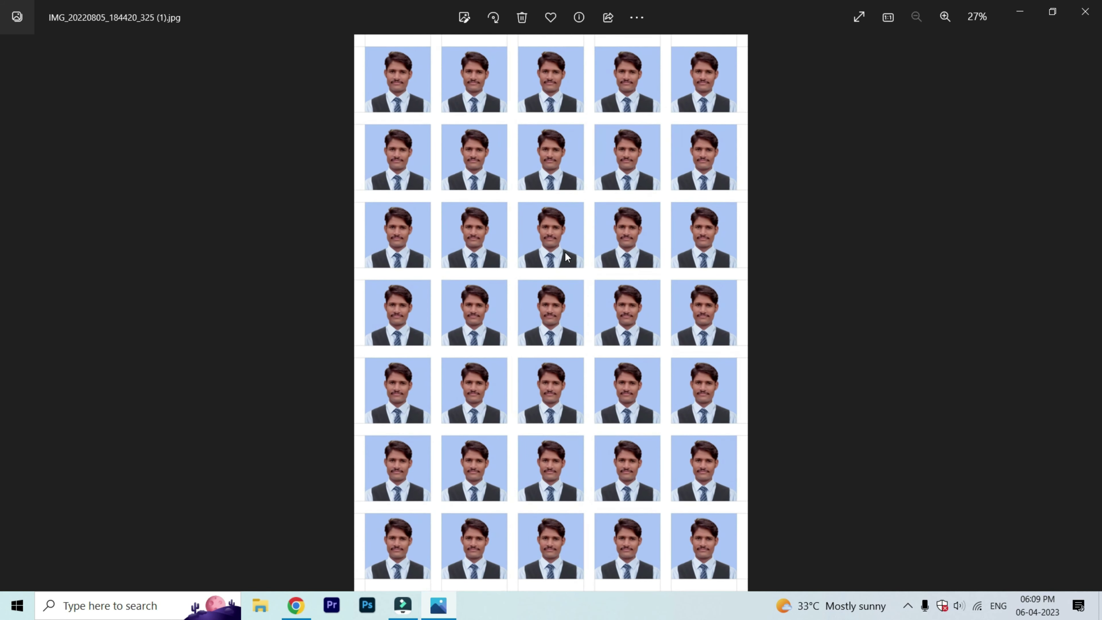
{"action": "left_click", "coordinate": [1085, 11]}
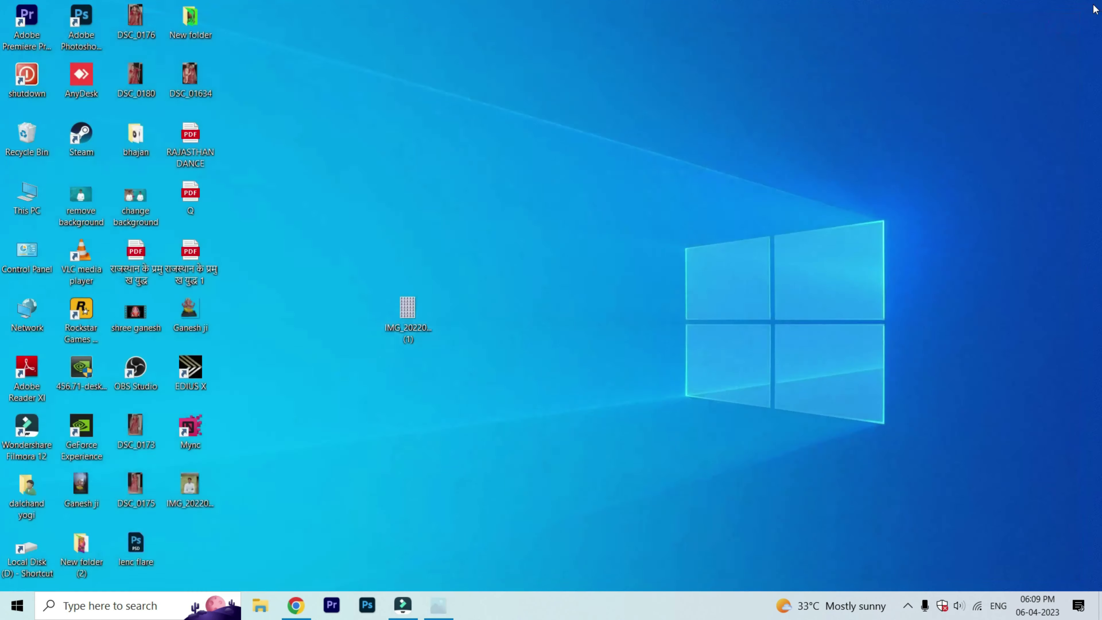